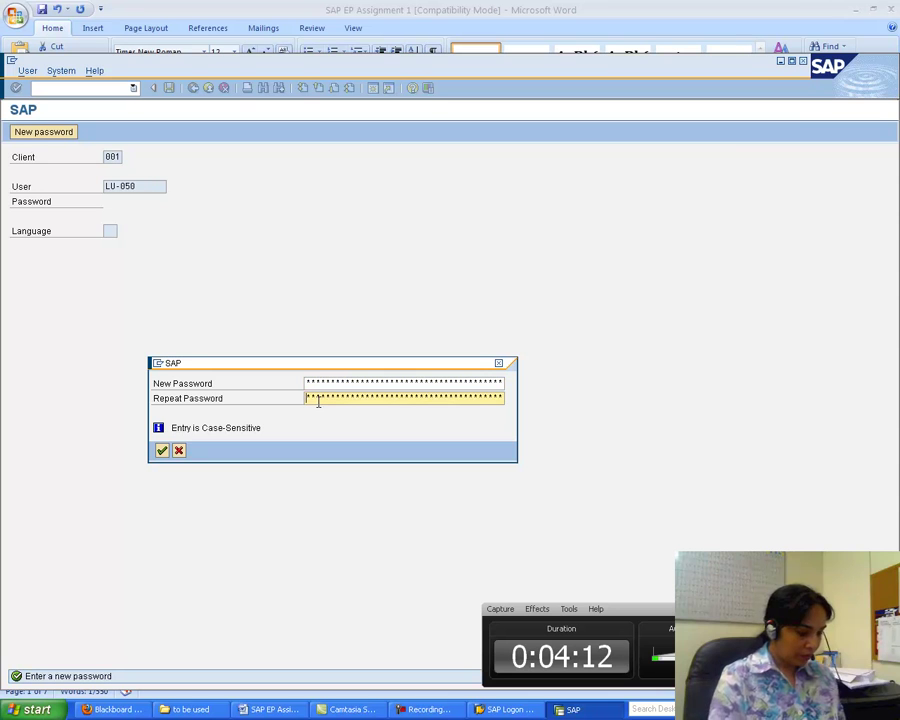
# - Confirm the new password and dismiss the copyright and system message notices
pyautogui.write('********')
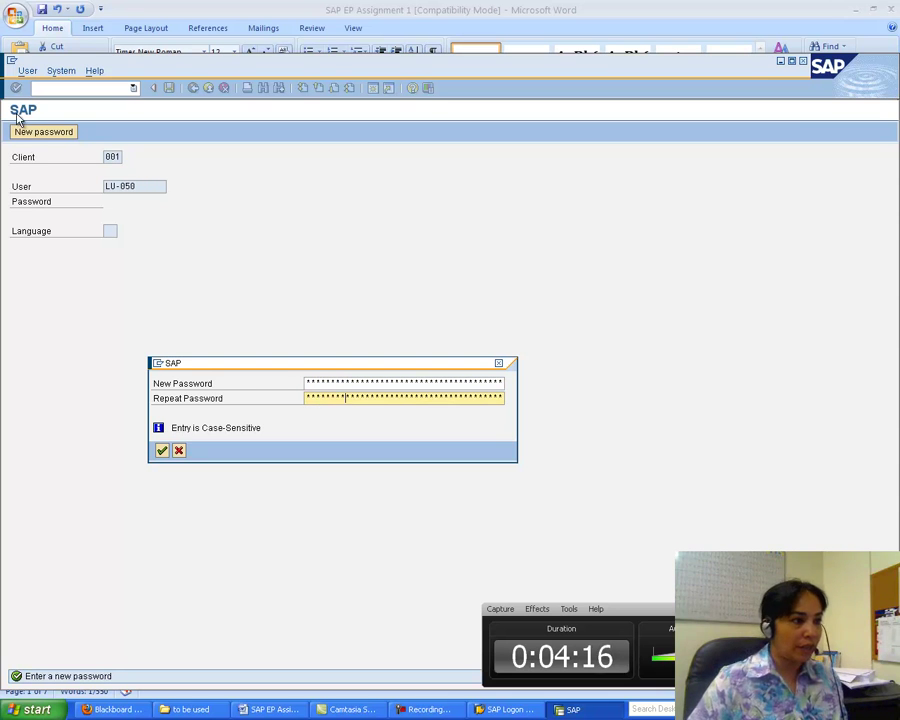
pyautogui.click(162, 451)
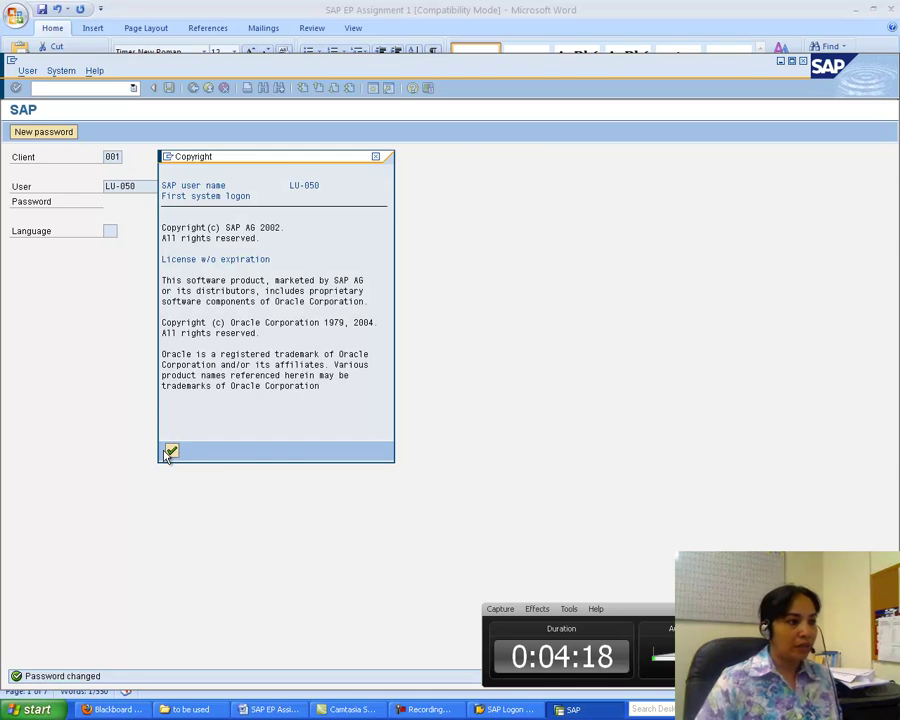
pyautogui.click(170, 450)
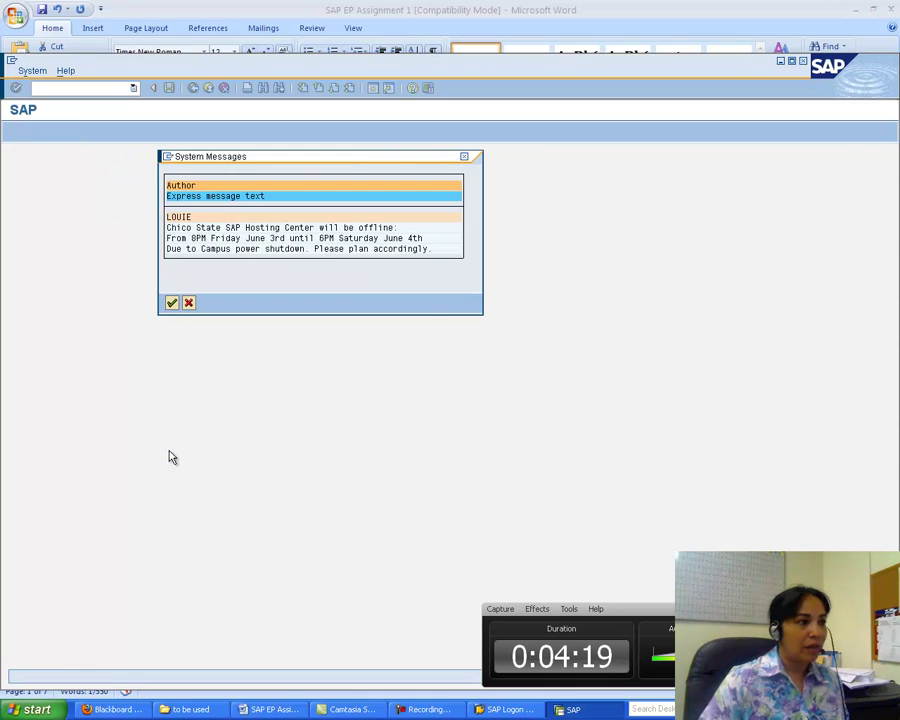
pyautogui.click(172, 304)
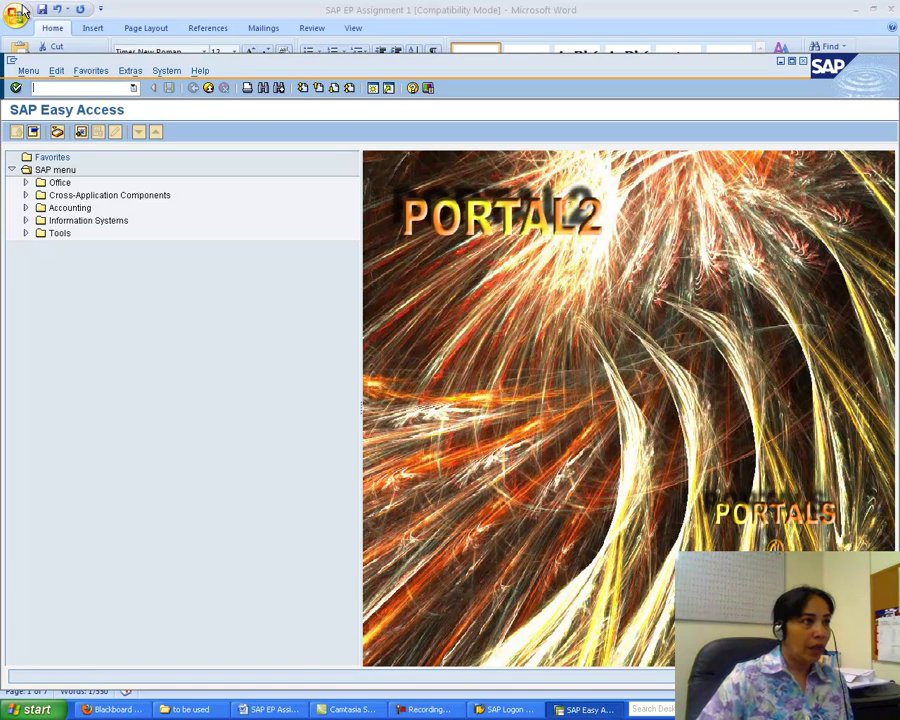
# - Log off from the SAP system and confirm, returning to the SAP Logon list
pyautogui.click(161, 71)
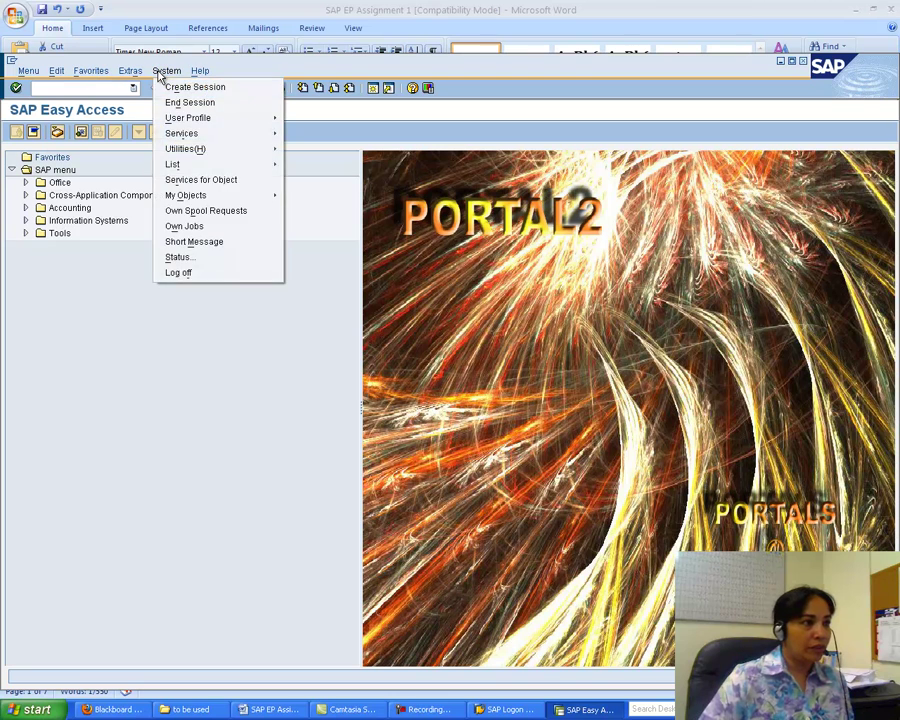
pyautogui.click(178, 272)
pyautogui.click(153, 298)
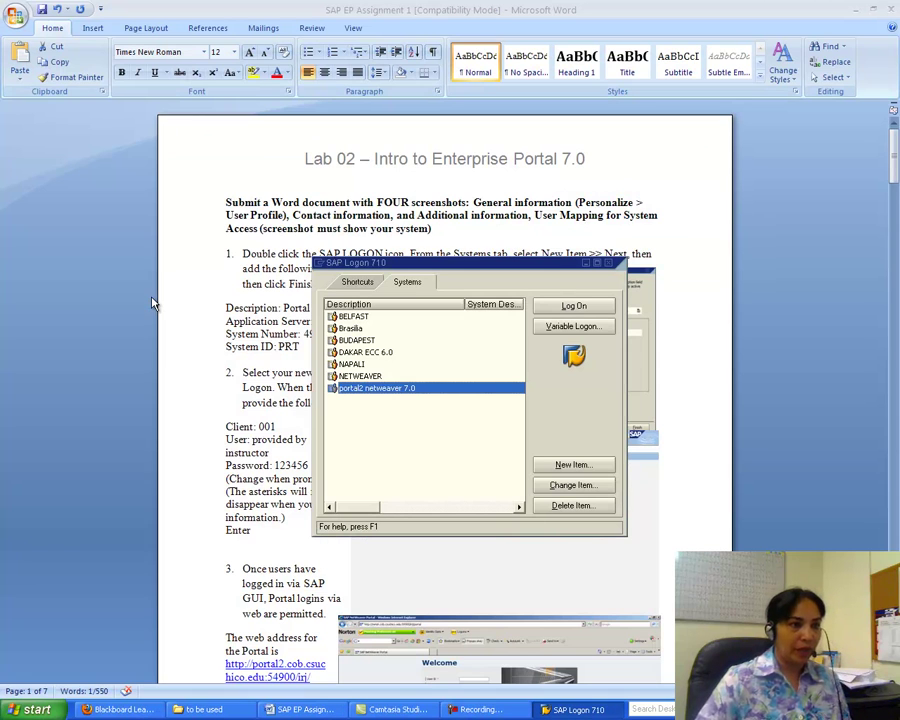
# - Close SAP Logon, copy the portal URL from the Word lab document, and launch Internet Explorer
pyautogui.click(607, 264)
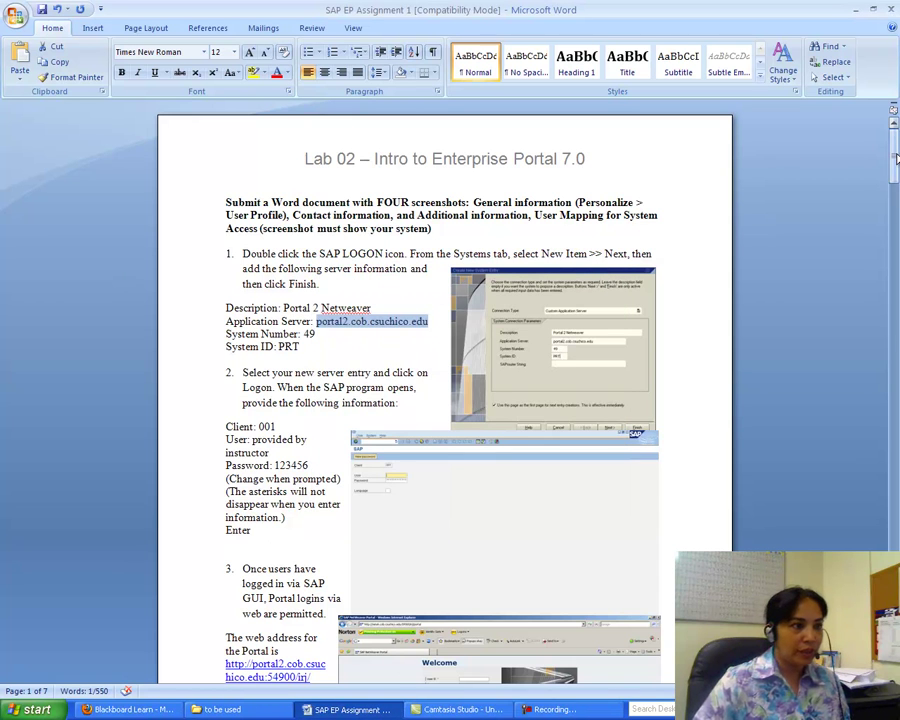
pyautogui.scroll(-5, 358, 378)
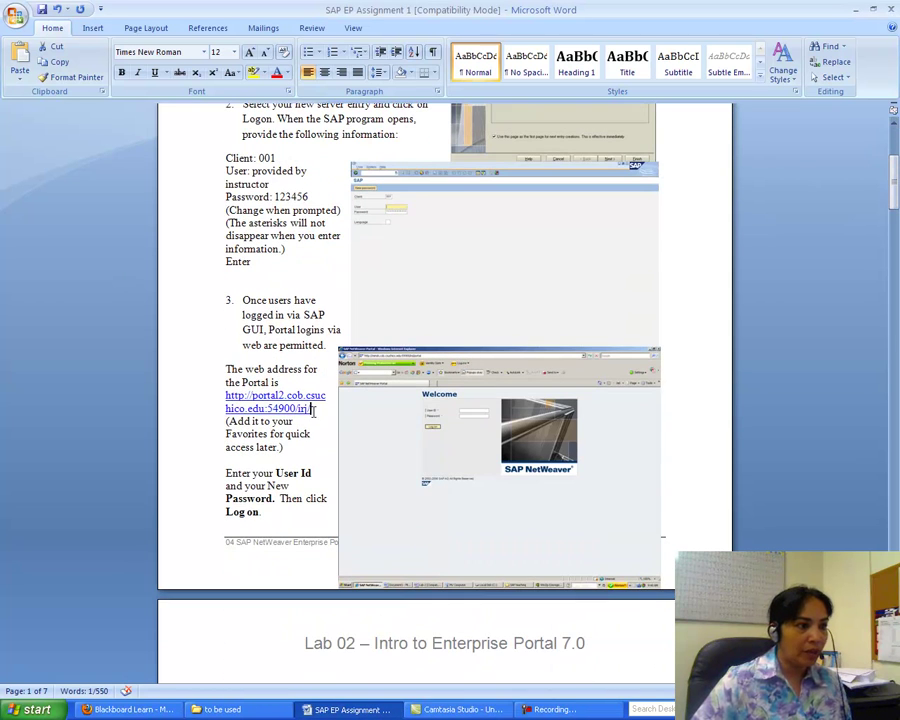
pyautogui.moveTo(313, 410); pyautogui.dragTo(211, 397)
pyautogui.rightClick(248, 396)
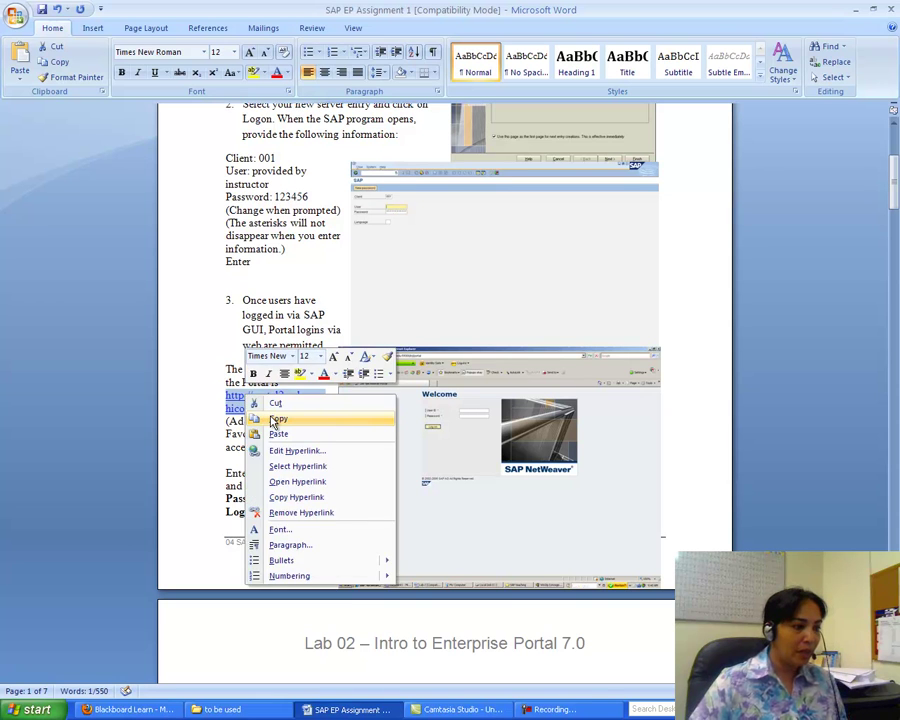
pyautogui.click(275, 420)
pyautogui.click(32, 709)
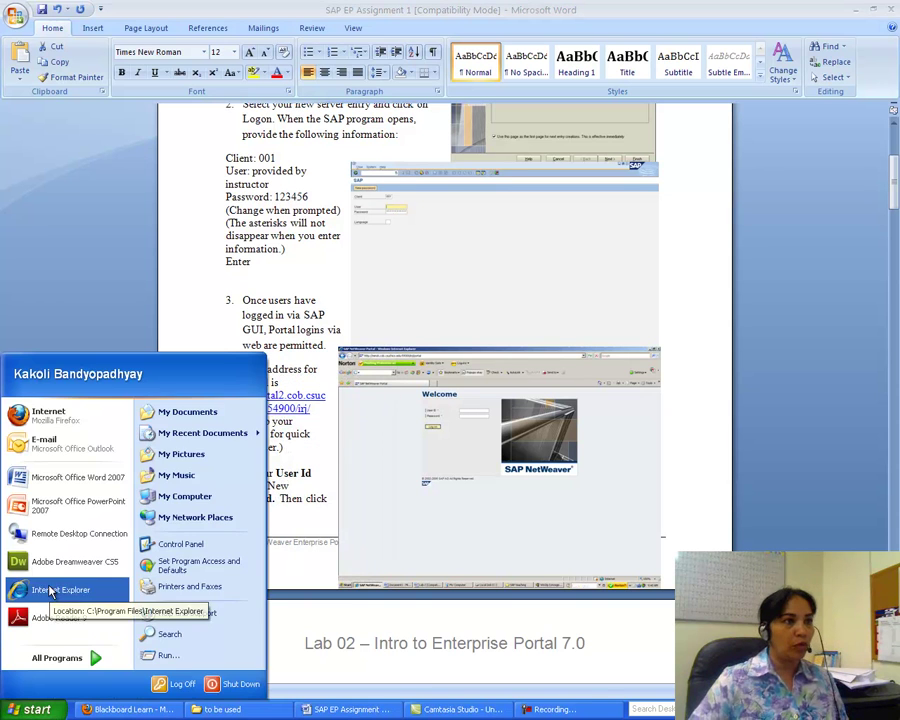
pyautogui.click(50, 591)
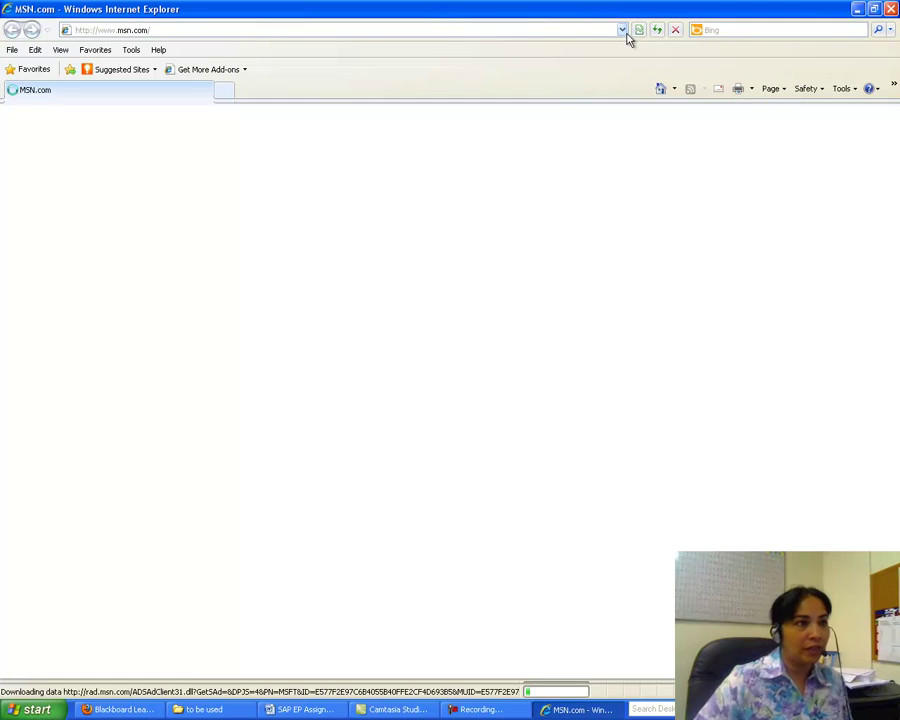
# - Replace the browser address with the copied portal URL and load the login page
pyautogui.click(158, 30)
pyautogui.press('BackSpace')
pyautogui.rightClick(158, 30)
pyautogui.click(174, 75)
pyautogui.press('Return')
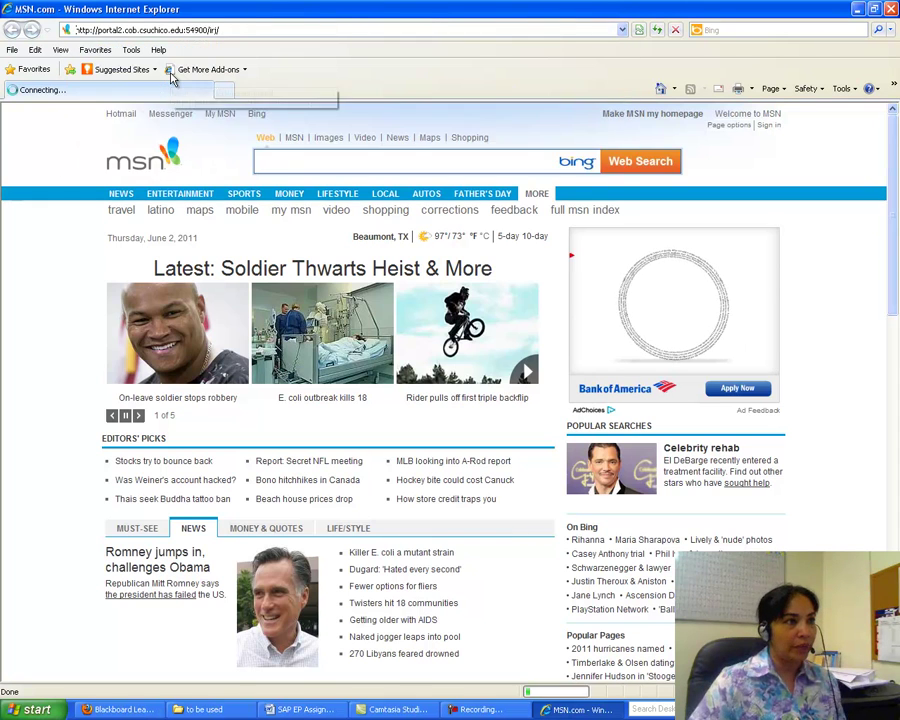
# - Log on with the student user ID and password, letting the browser remember the password
pyautogui.click(353, 168)
pyautogui.write('lu-050')
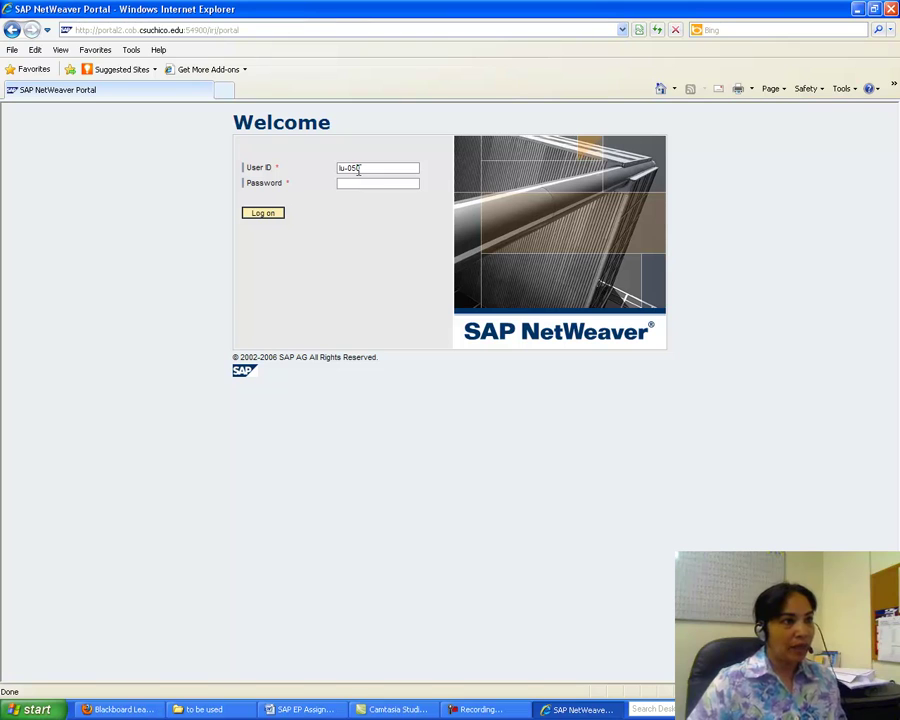
pyautogui.click(362, 183)
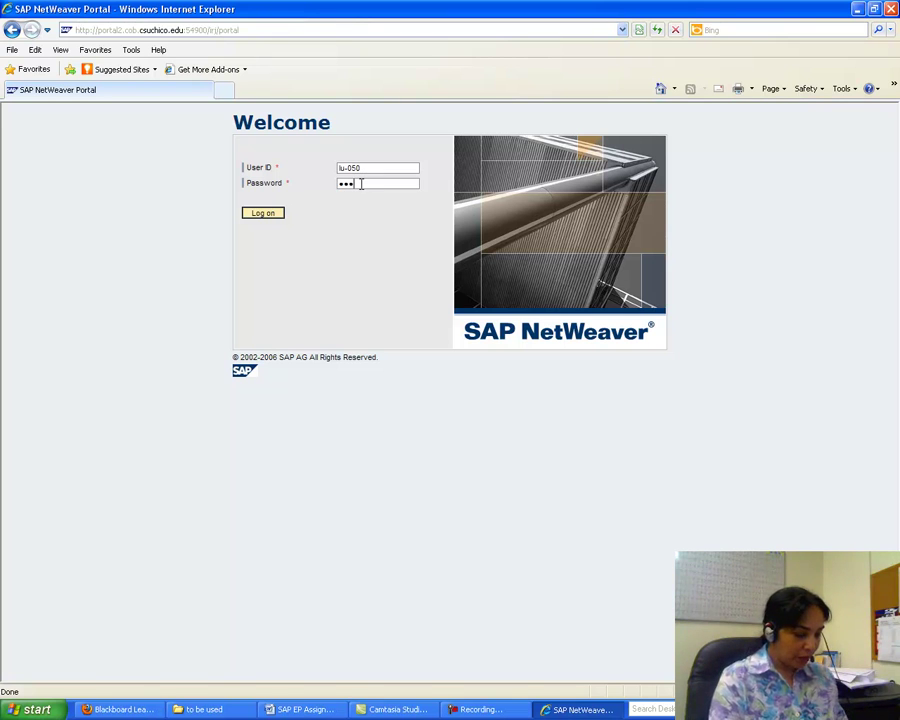
pyautogui.write('*******')
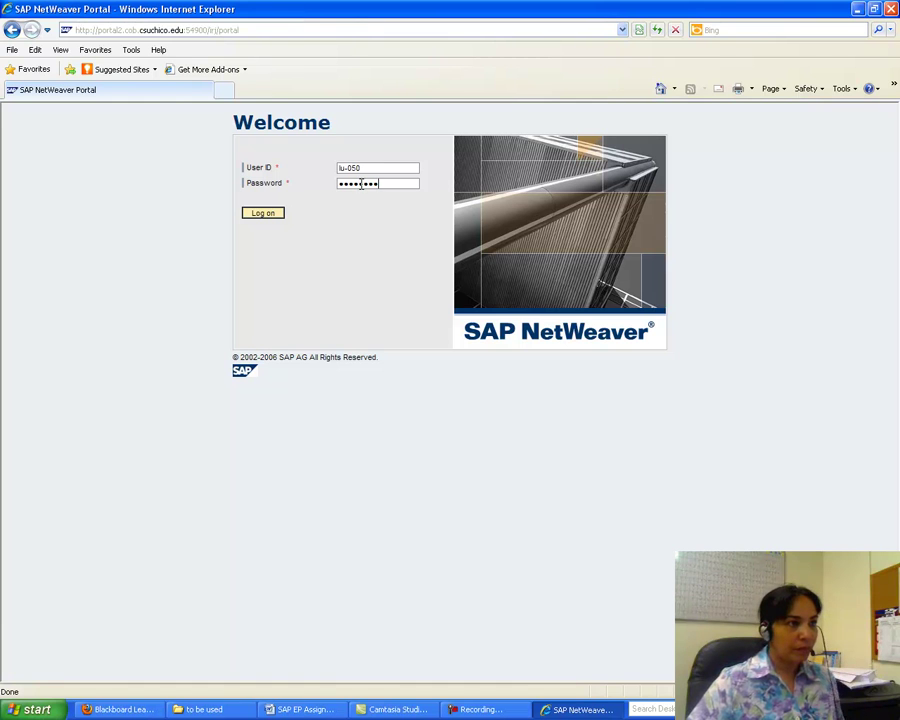
pyautogui.click(268, 214)
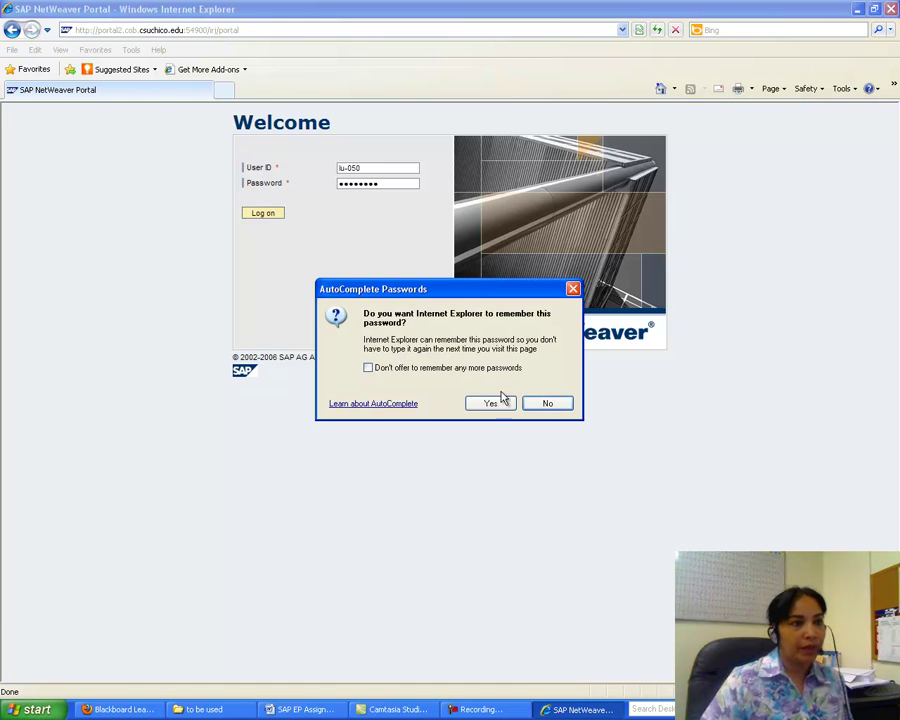
pyautogui.click(492, 403)
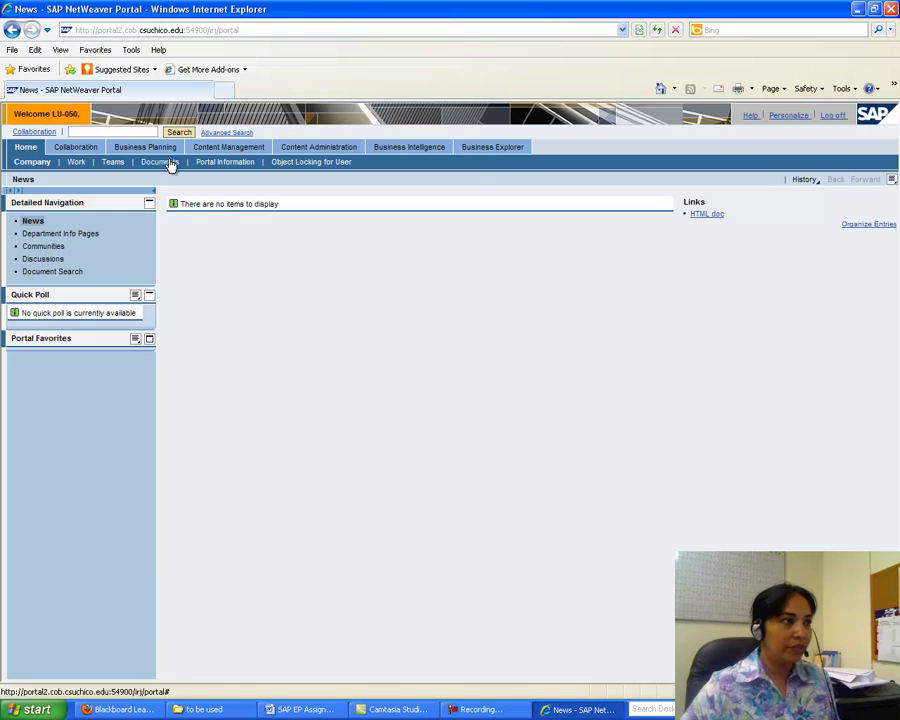
# - Visit the Collaboration area, return to Home, and open the Personalize settings
pyautogui.click(68, 152)
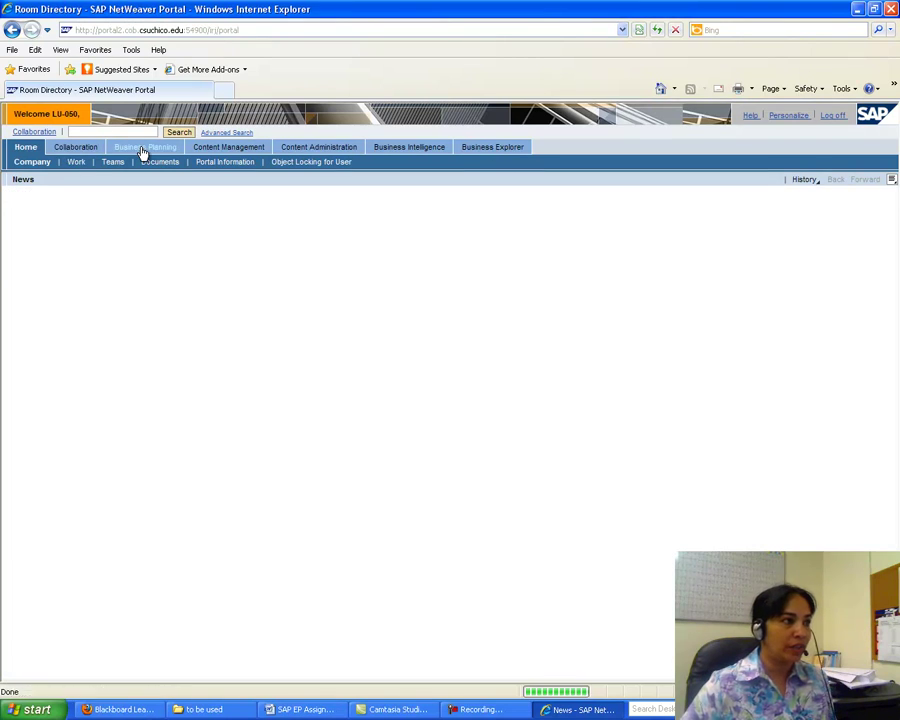
pyautogui.click(26, 161)
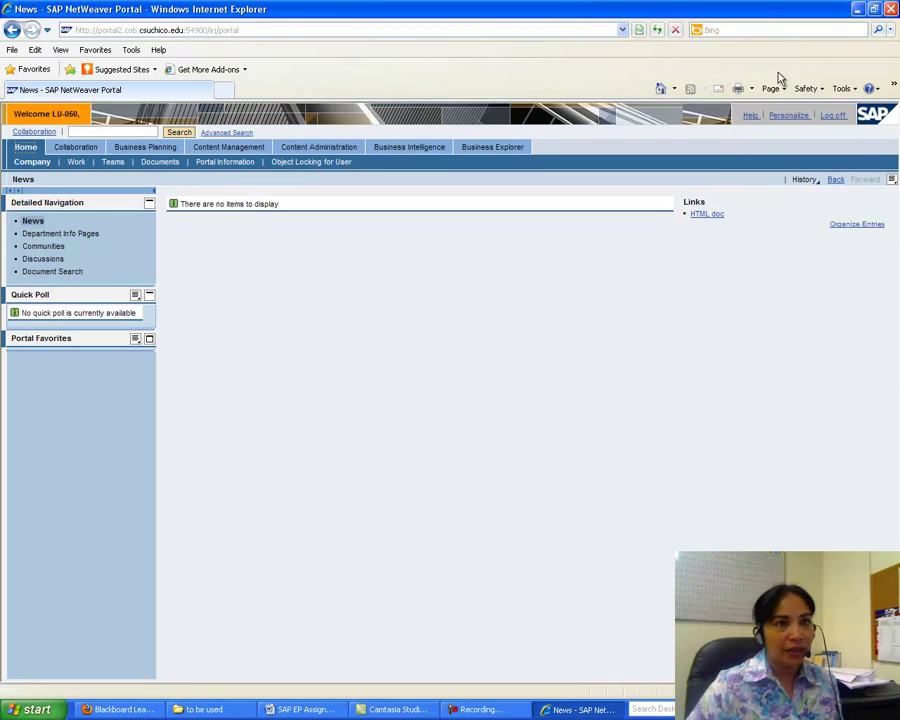
pyautogui.click(789, 118)
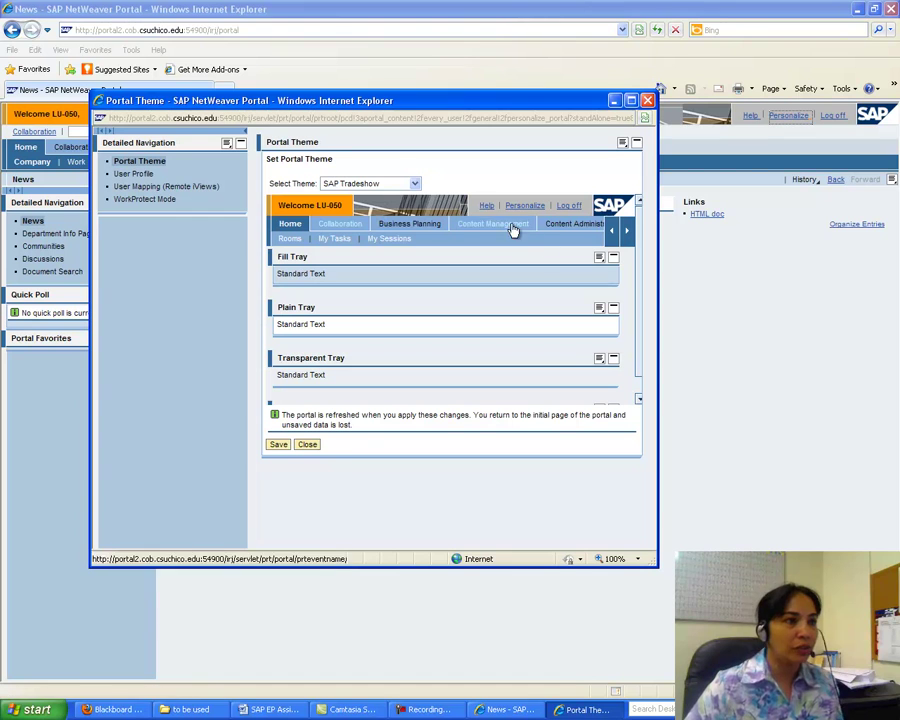
# - Try the Streamline and Chrome themes, save SAP High Contrast, then open the User Profile
pyautogui.click(414, 183)
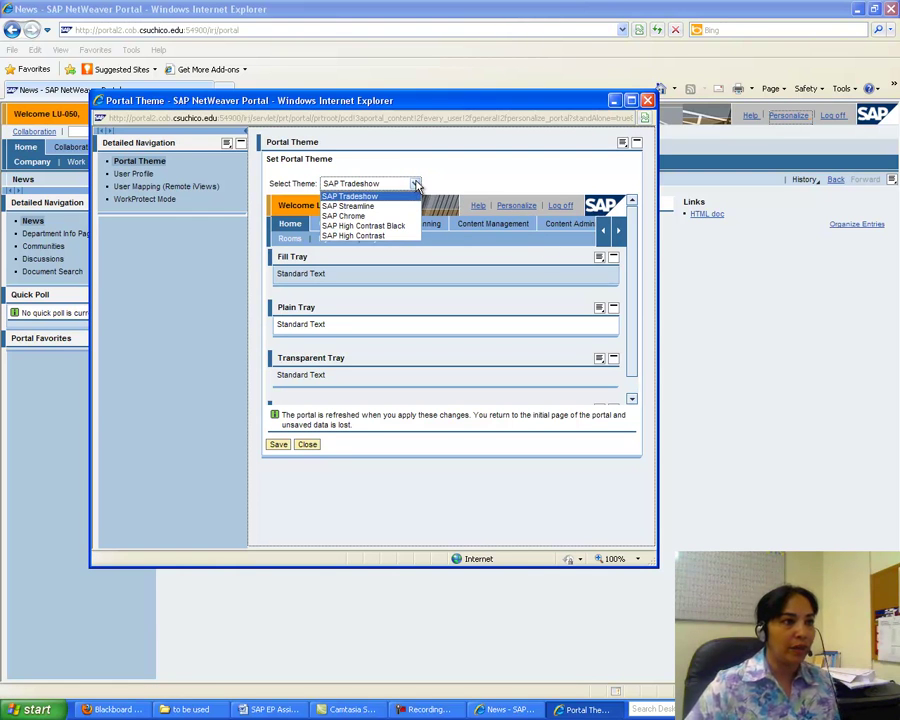
pyautogui.click(382, 204)
pyautogui.click(414, 183)
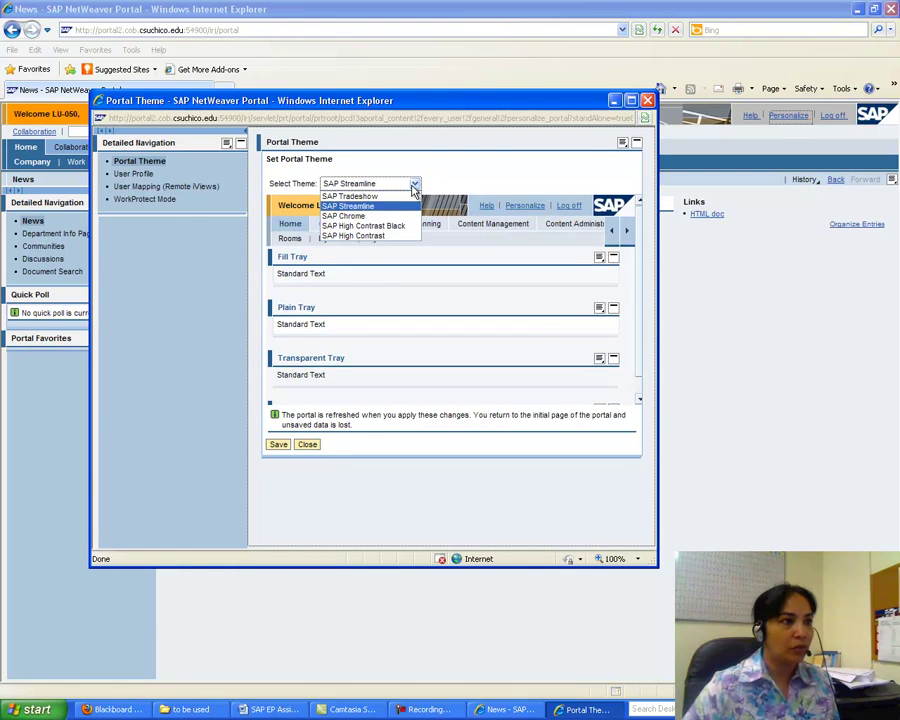
pyautogui.click(362, 216)
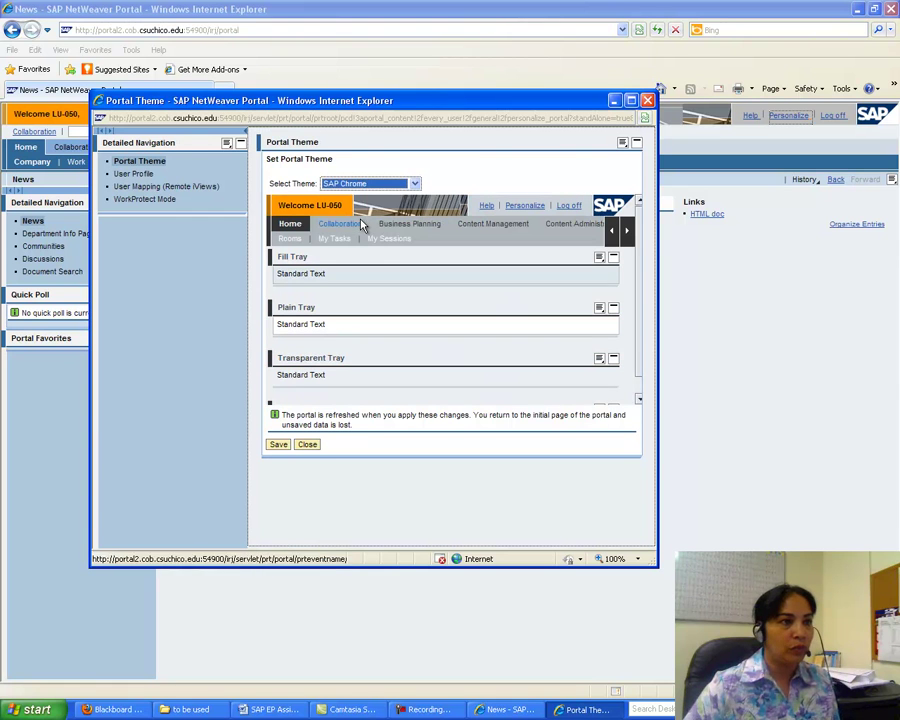
pyautogui.click(414, 184)
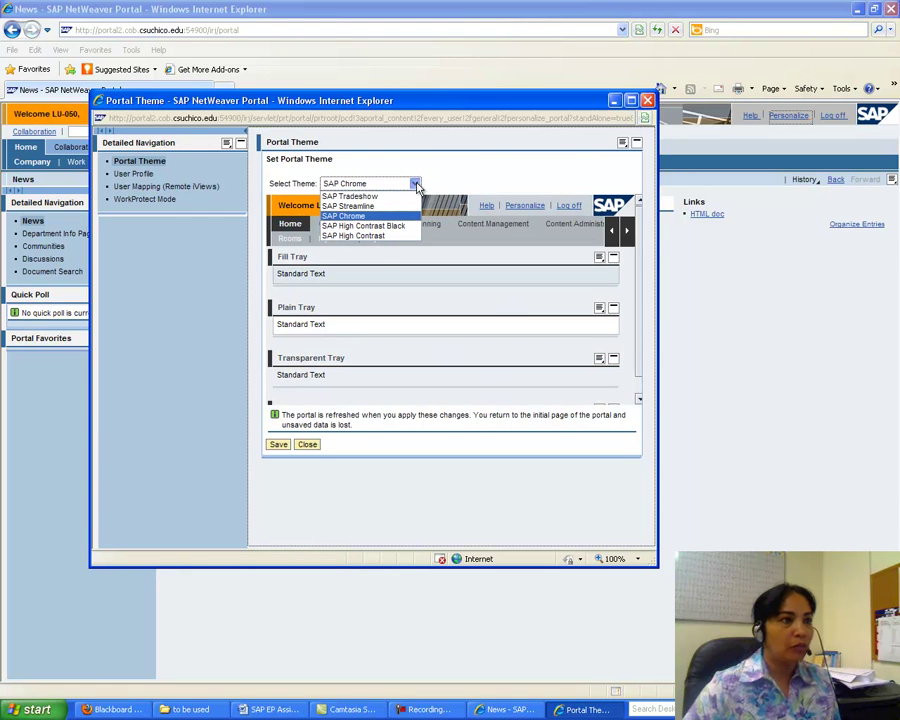
pyautogui.click(362, 236)
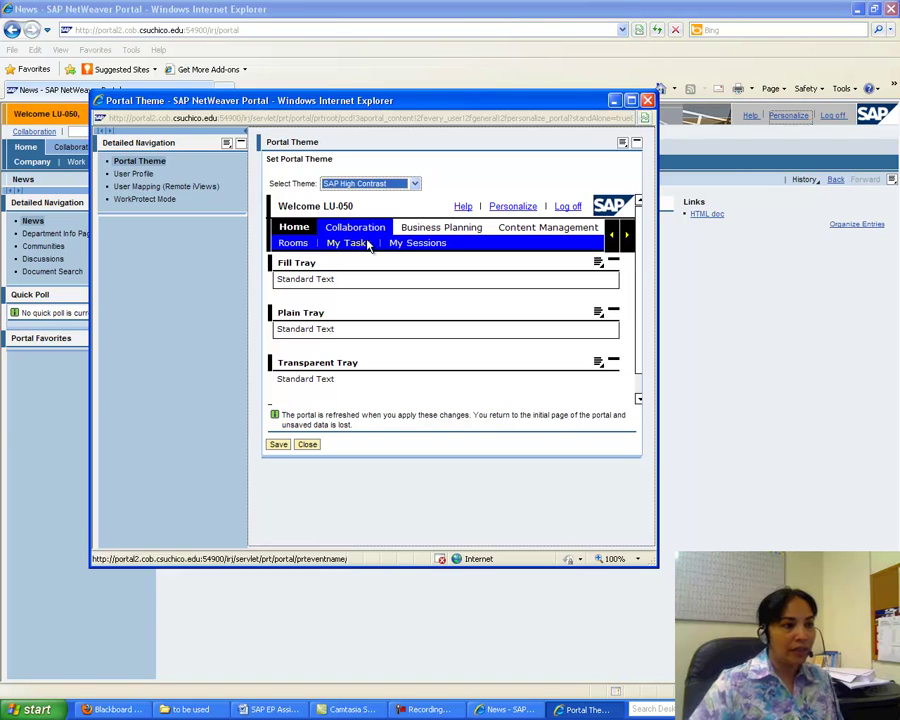
pyautogui.click(278, 444)
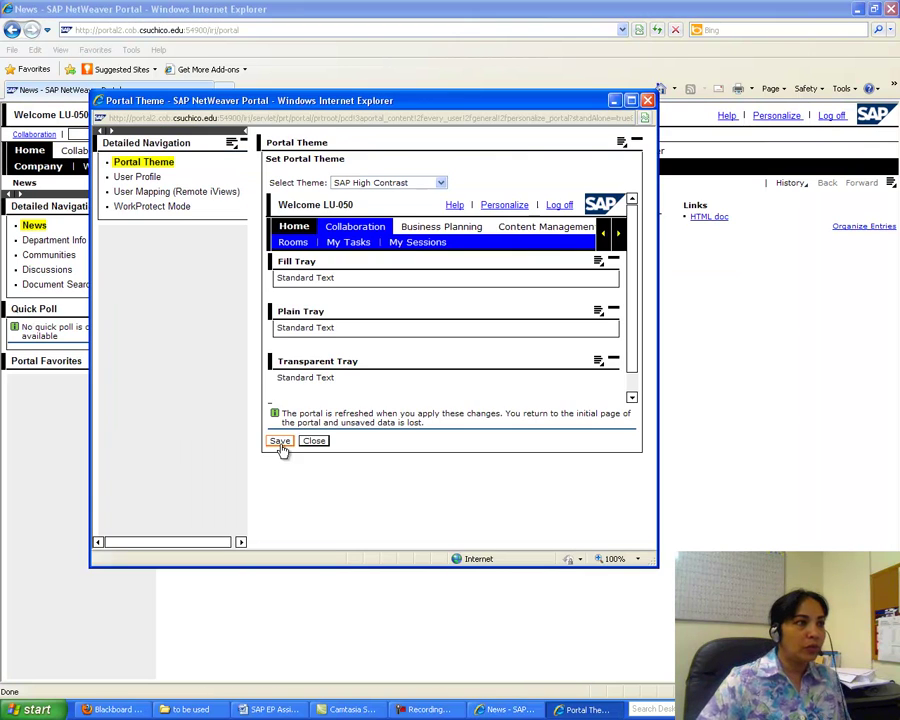
pyautogui.click(126, 177)
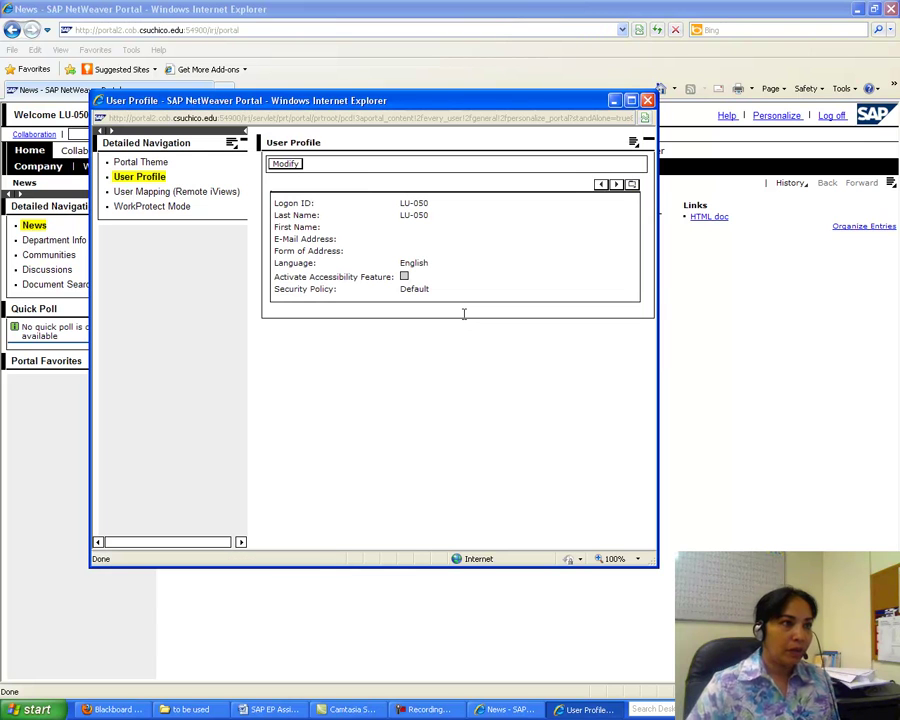
# - Edit the general profile's first name, e-mail address and form of address, and save
pyautogui.click(285, 166)
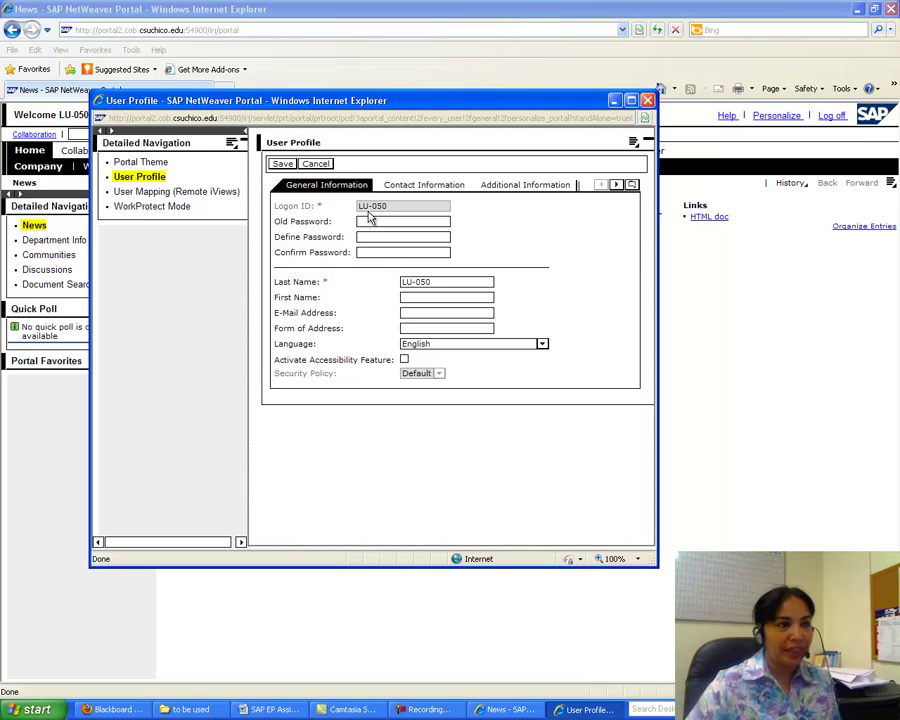
pyautogui.click(404, 297)
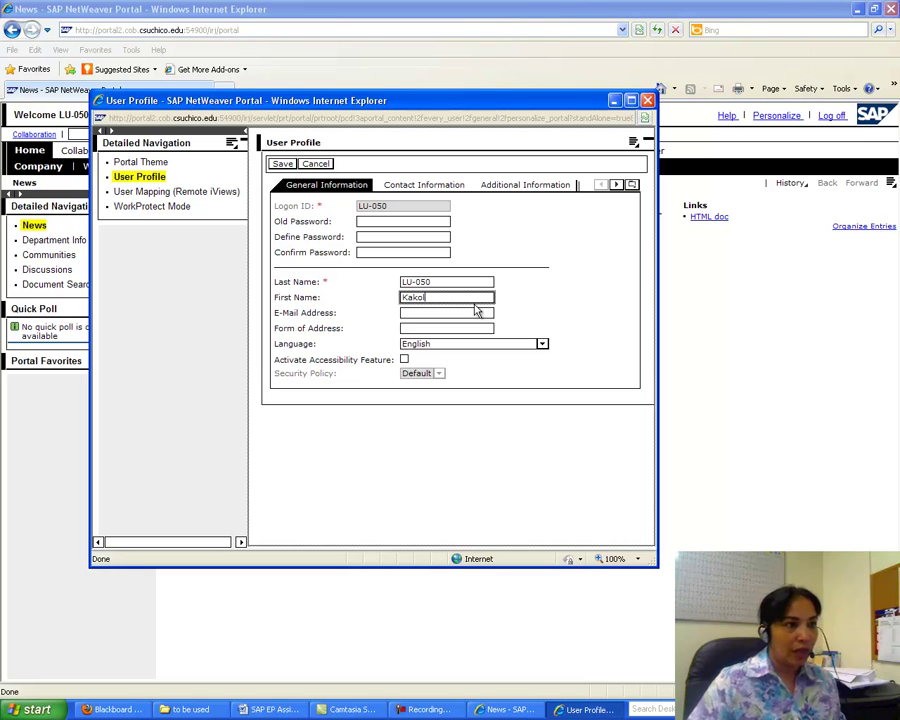
pyautogui.click(455, 313)
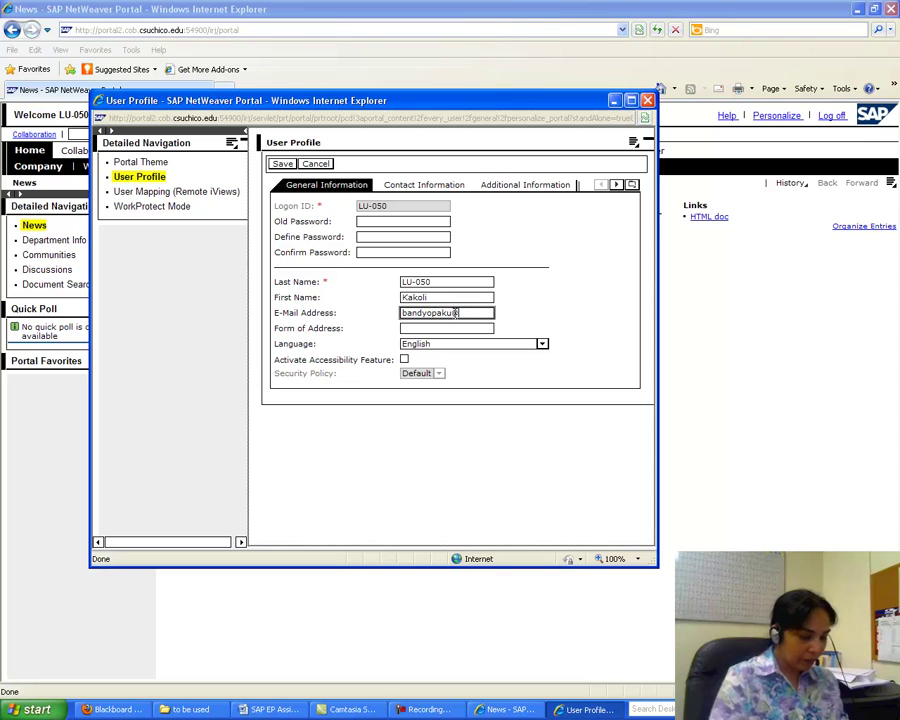
pyautogui.write('du')
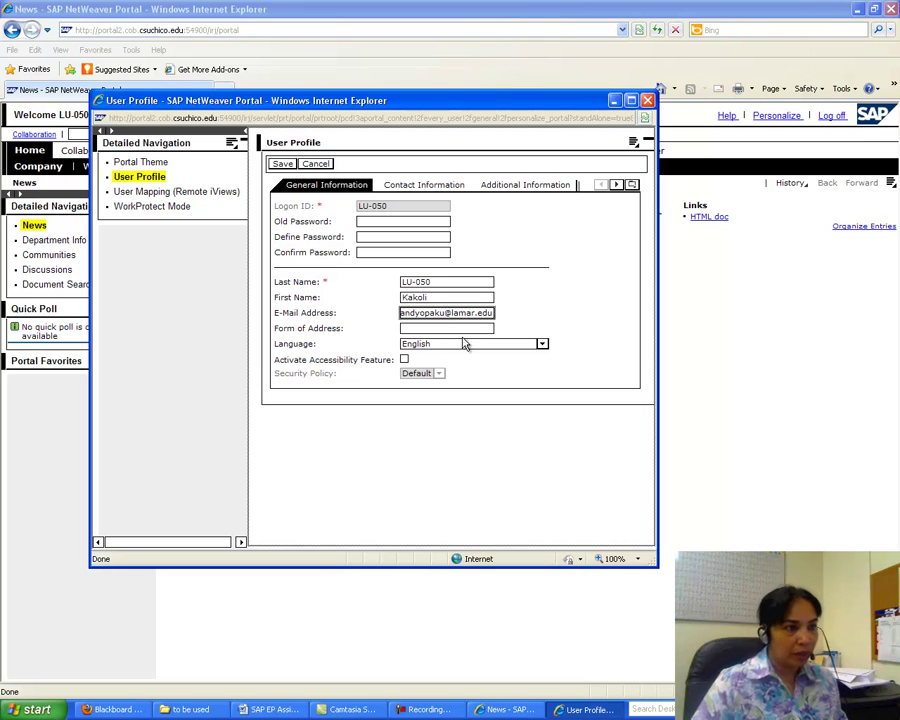
pyautogui.click(455, 328)
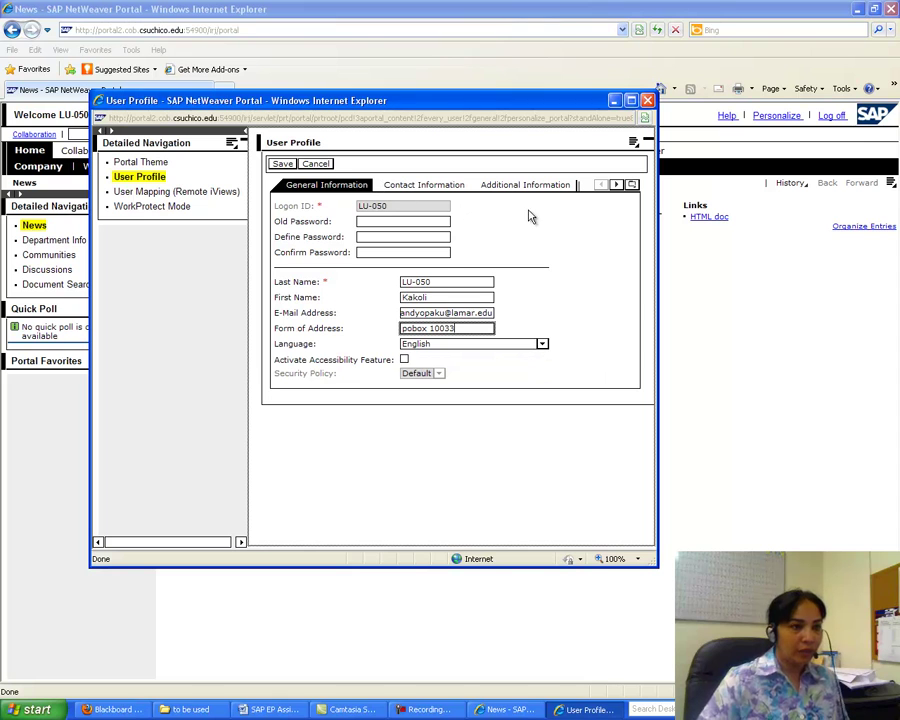
pyautogui.click(282, 164)
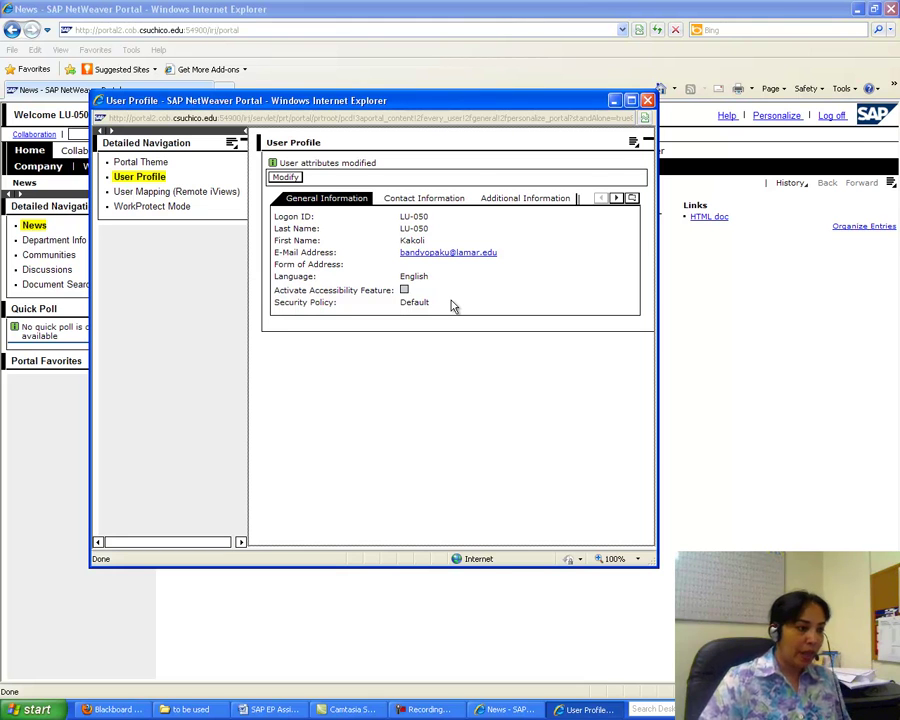
# - Launch Word with a blank document and paste the User Profile screenshot
pyautogui.click(37, 709)
pyautogui.click(72, 477)
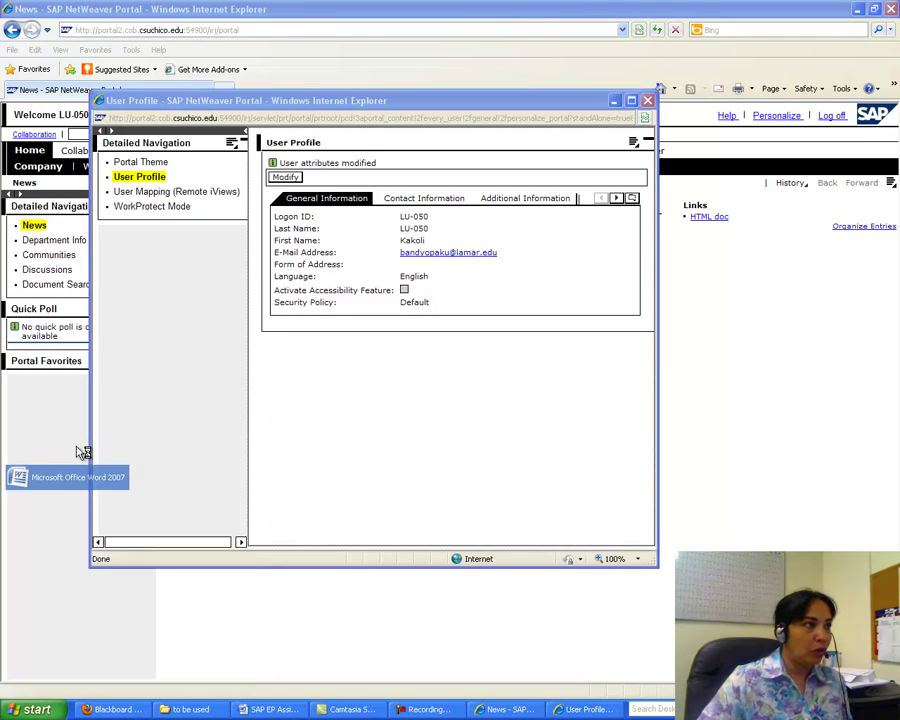
pyautogui.click(19, 55)
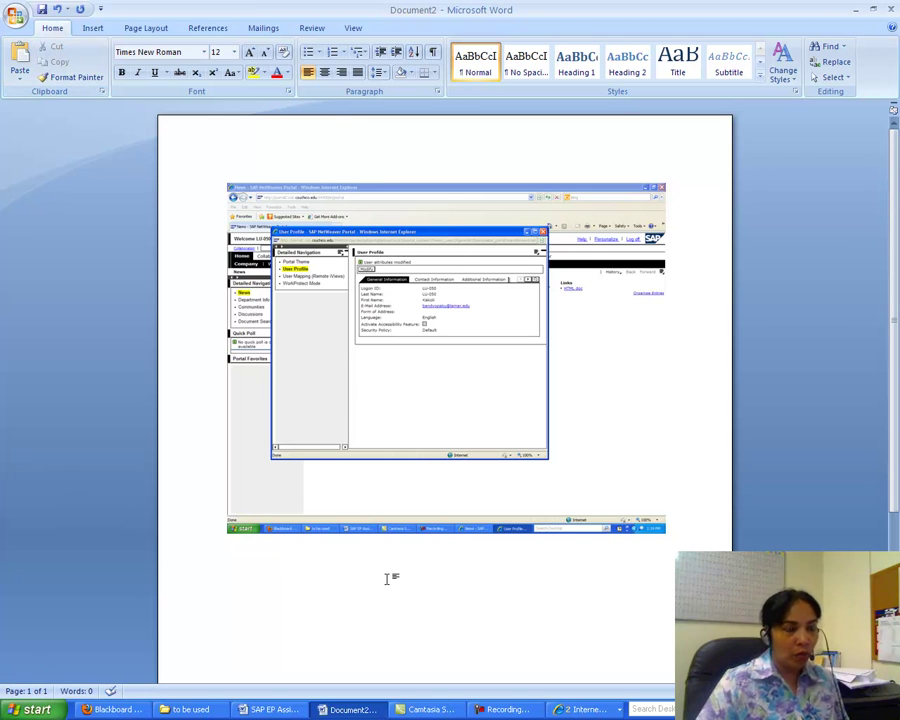
# - In Paint, paste the screen capture and cut out just the User Profile window
pyautogui.click(37, 709)
pyautogui.click(62, 660)
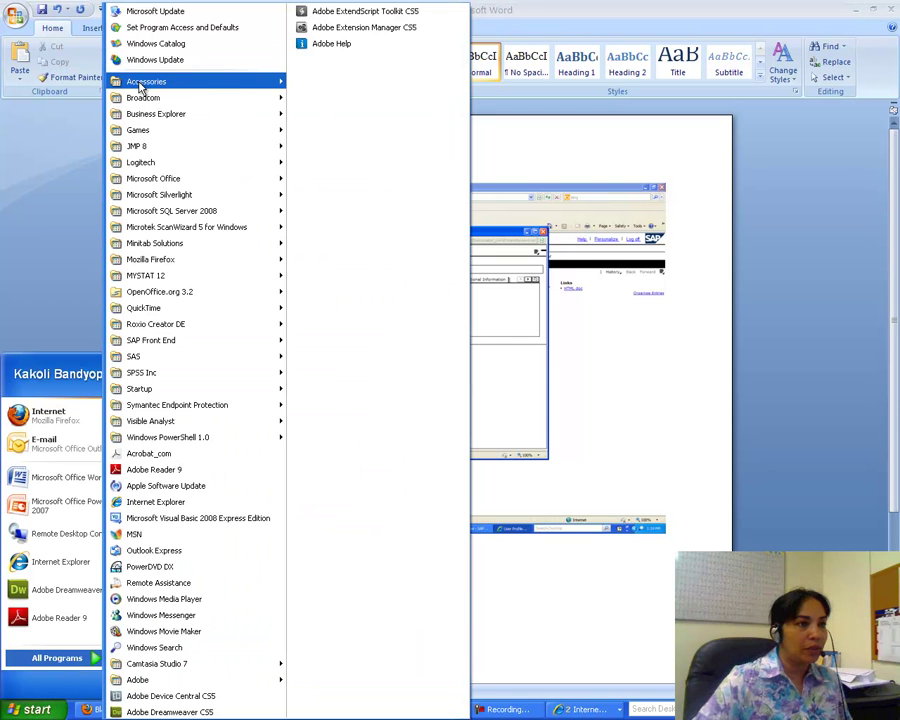
pyautogui.moveTo(143, 84)
pyautogui.click(330, 228)
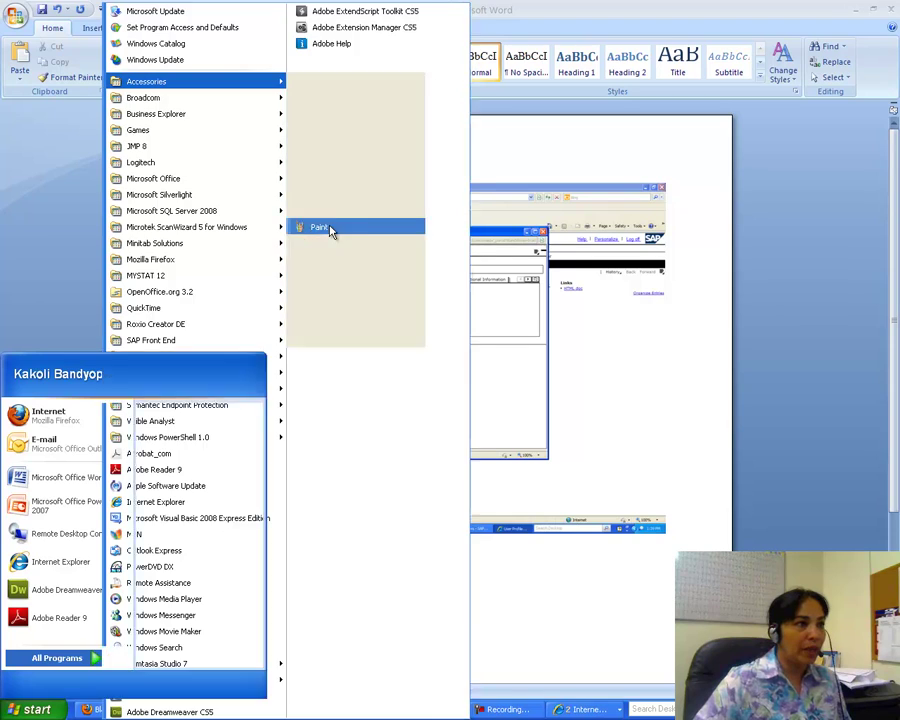
pyautogui.click(29, 24)
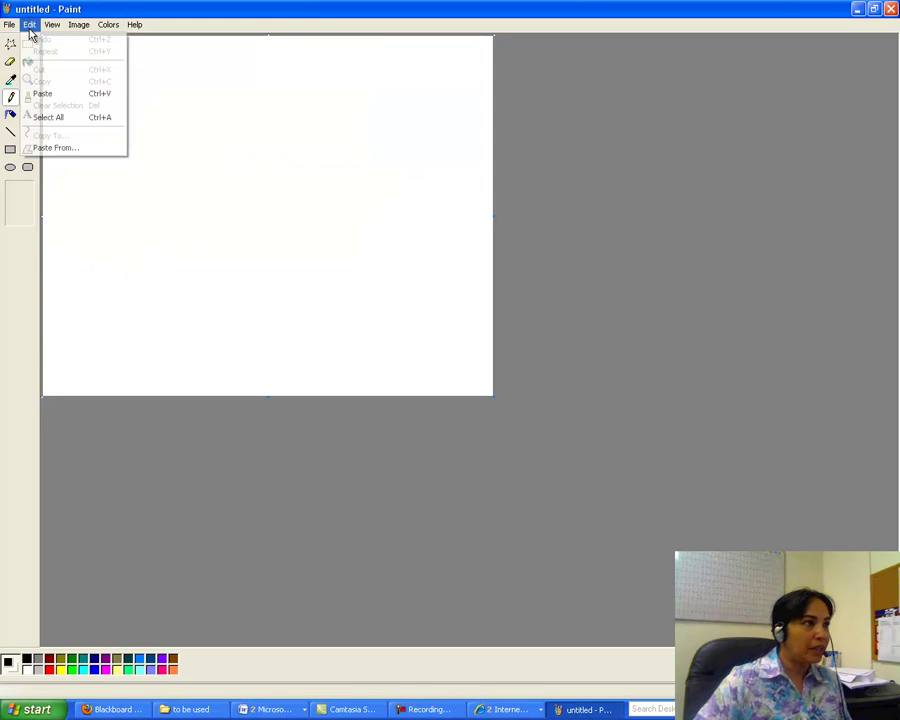
pyautogui.click(60, 93)
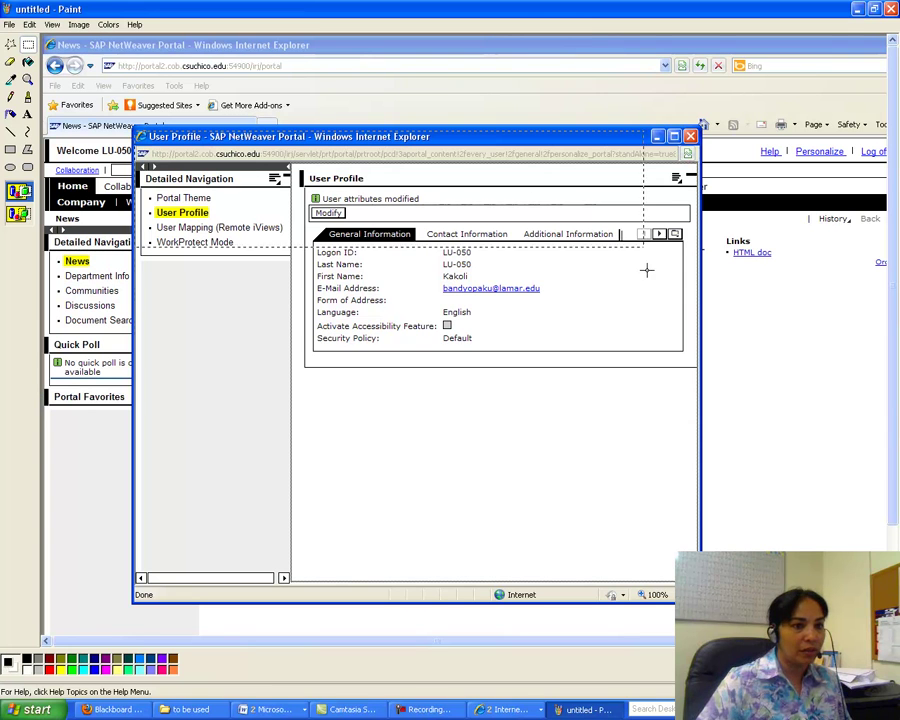
pyautogui.moveTo(136, 128)
pyautogui.mouseDown()
pyautogui.moveTo(716, 440)
pyautogui.moveTo(694, 412)
pyautogui.moveTo(704, 380)
pyautogui.mouseUp()
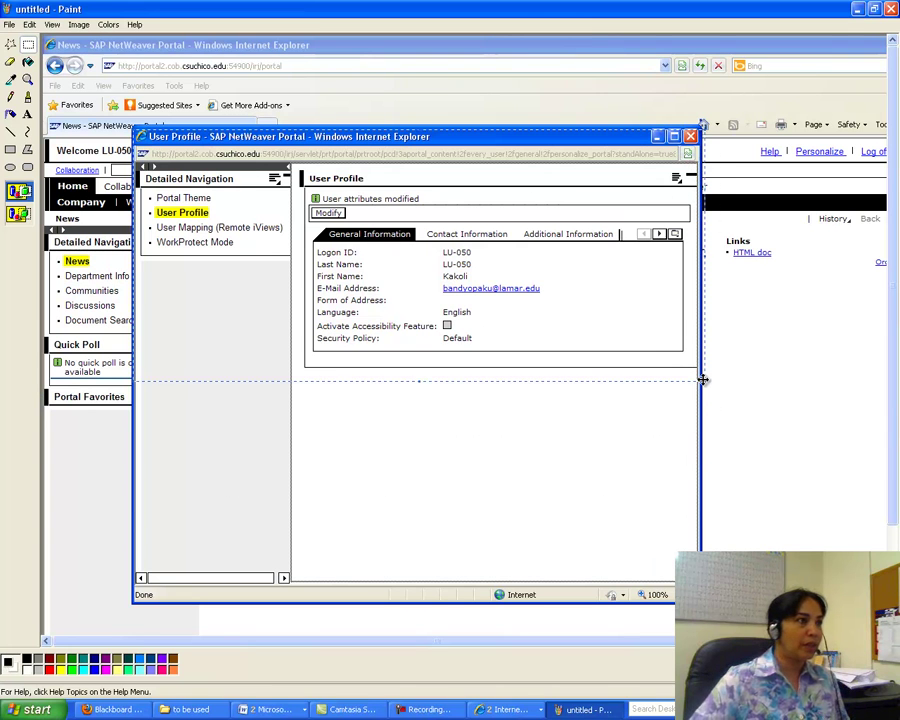
pyautogui.click(28, 24)
pyautogui.click(42, 72)
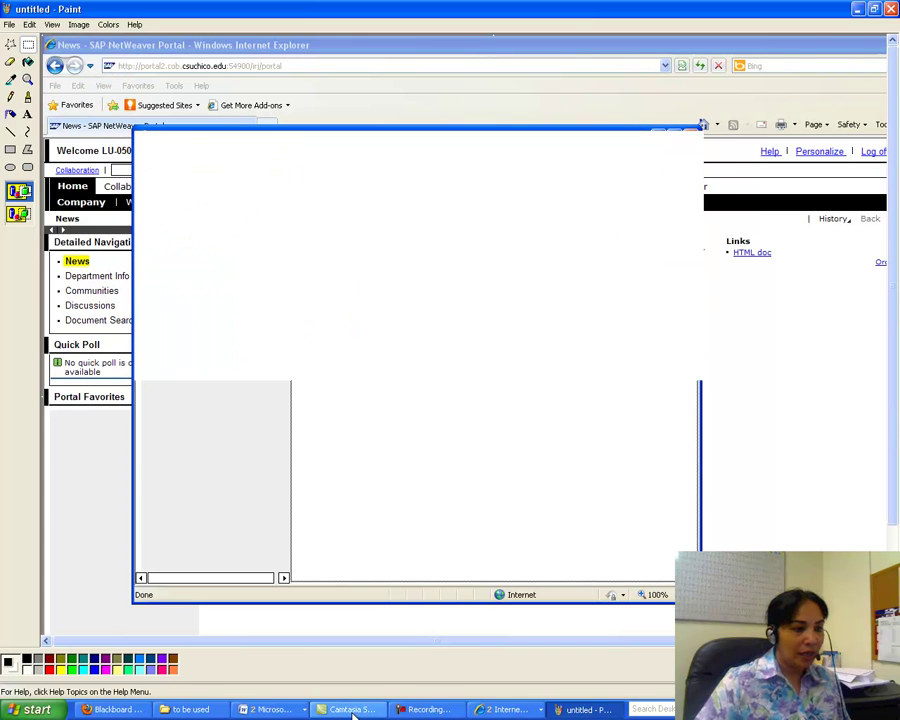
# - Replace the full-screen picture in Word with the cropped User Profile image and add a new line
pyautogui.click(265, 709)
pyautogui.click(261, 677)
pyautogui.click(288, 286)
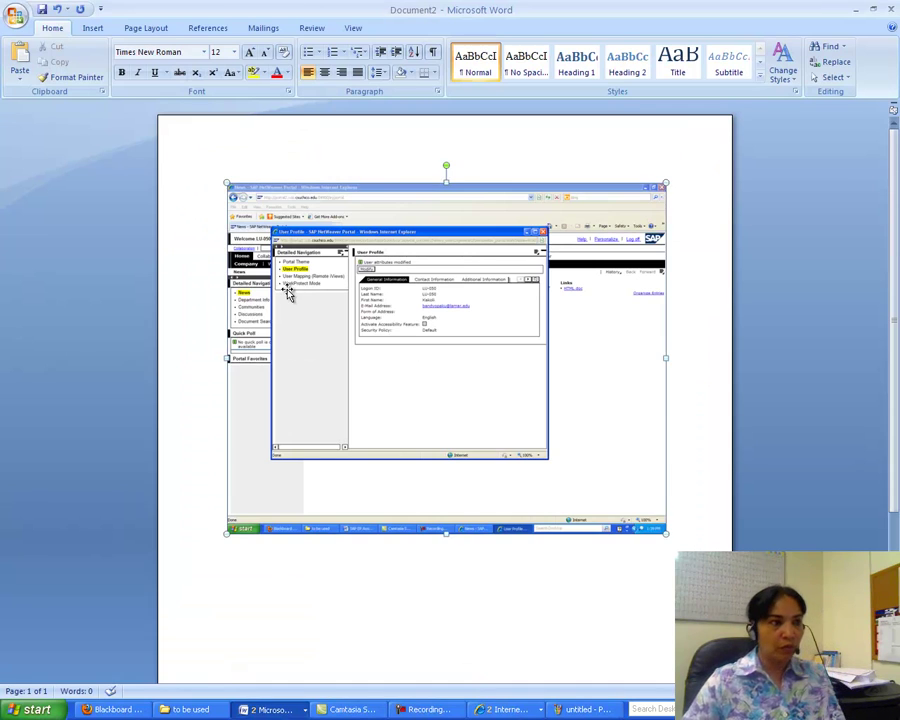
pyautogui.press('Delete')
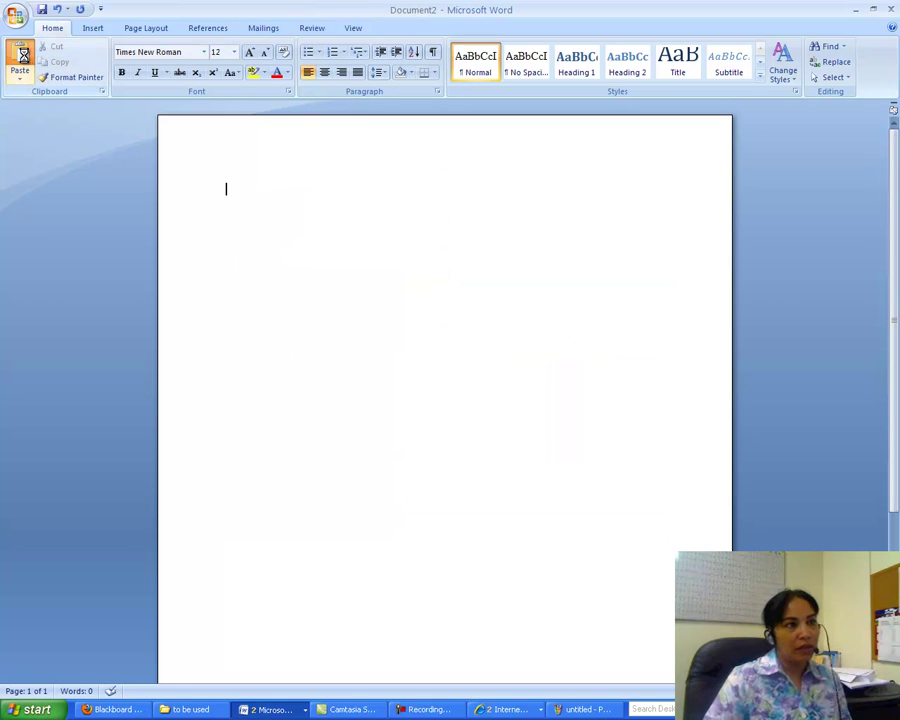
pyautogui.click(22, 60)
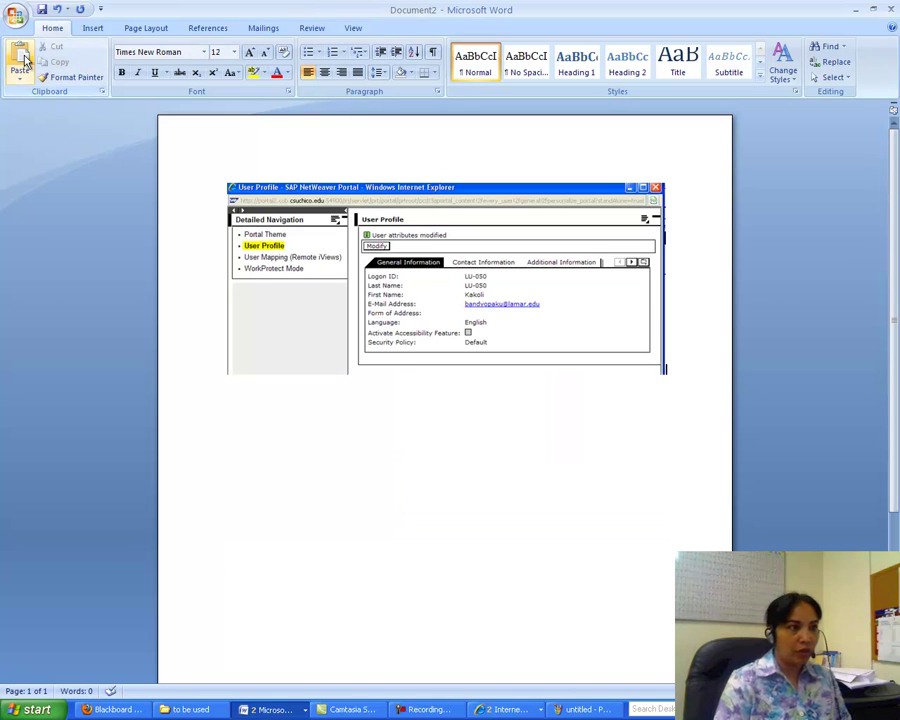
pyautogui.press('Return')
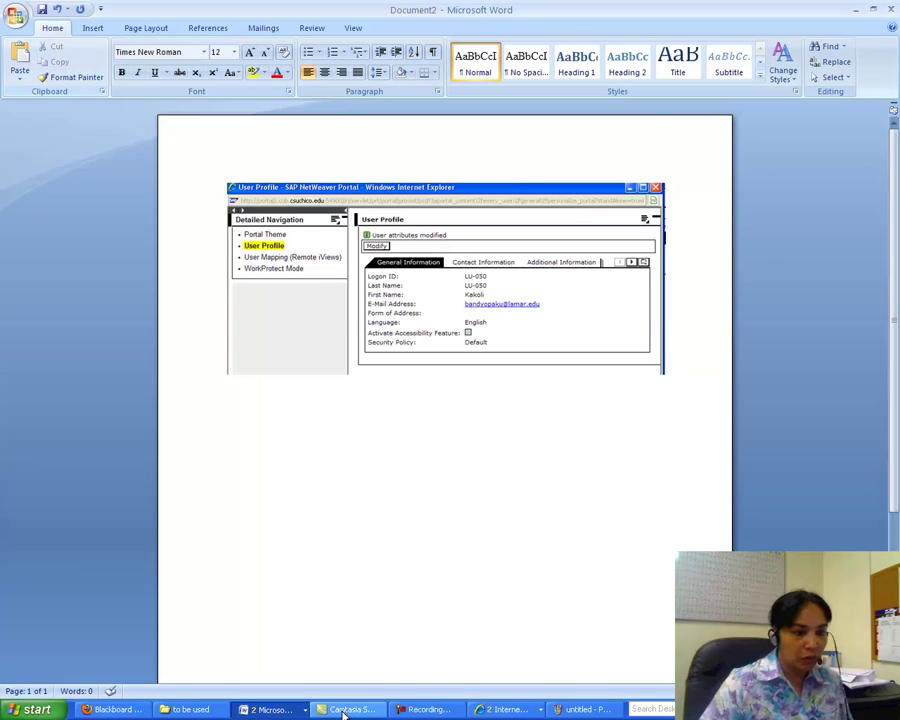
pyautogui.click(513, 712)
# - Put Contact Information into edit mode and enter the telephone, fax and mobile numbers
pyautogui.click(508, 687)
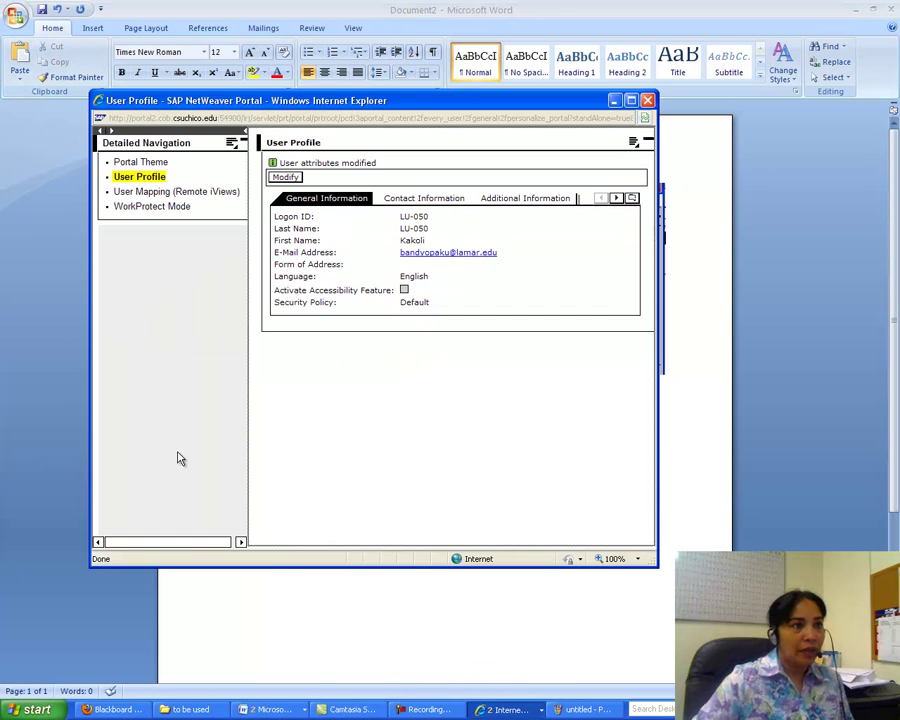
pyautogui.click(442, 200)
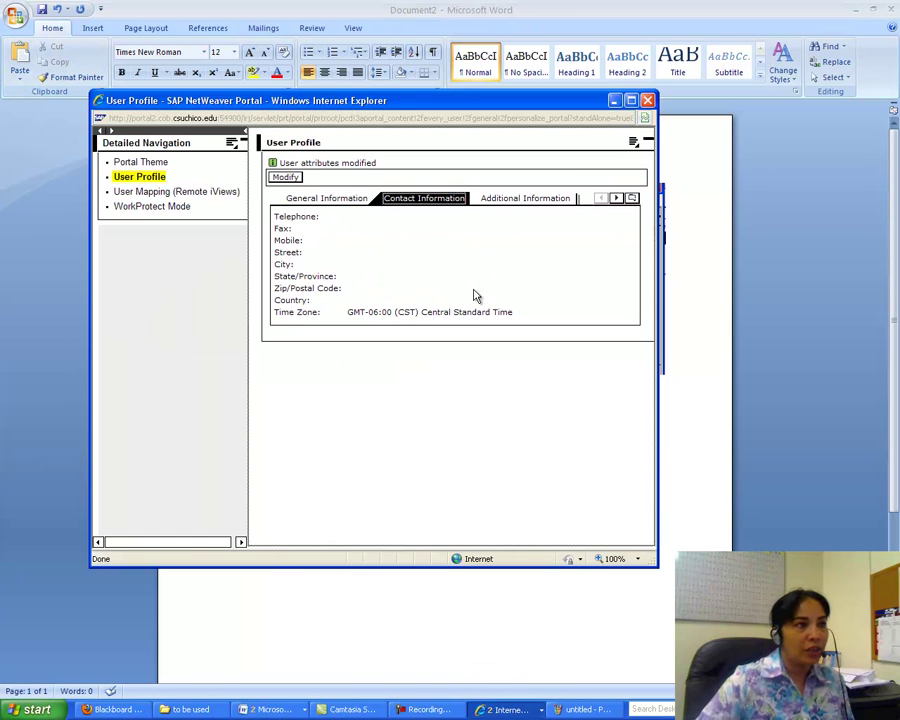
pyautogui.click(284, 177)
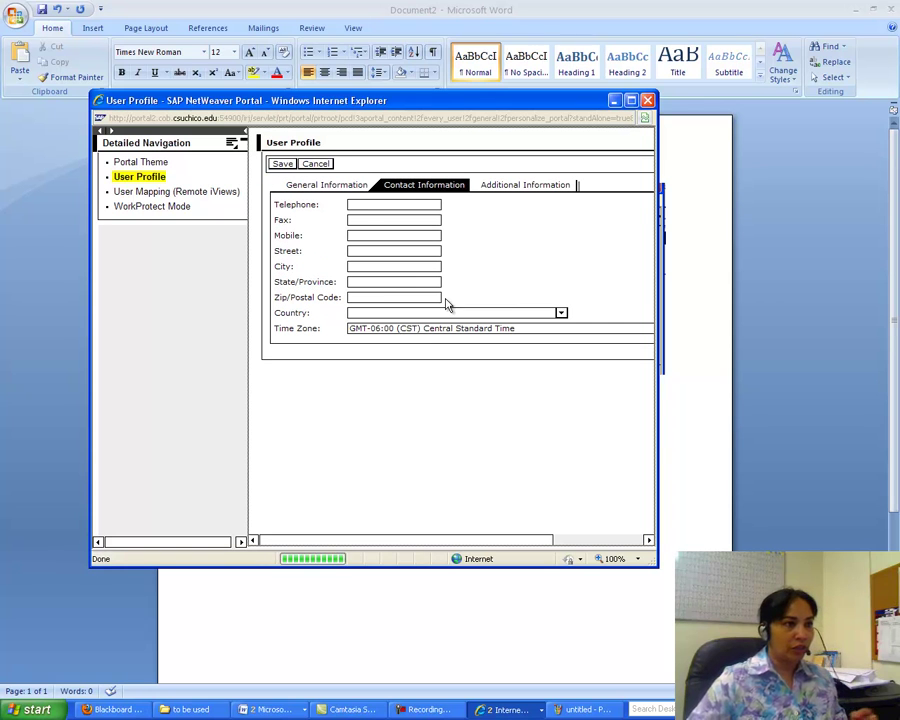
pyautogui.click(362, 206)
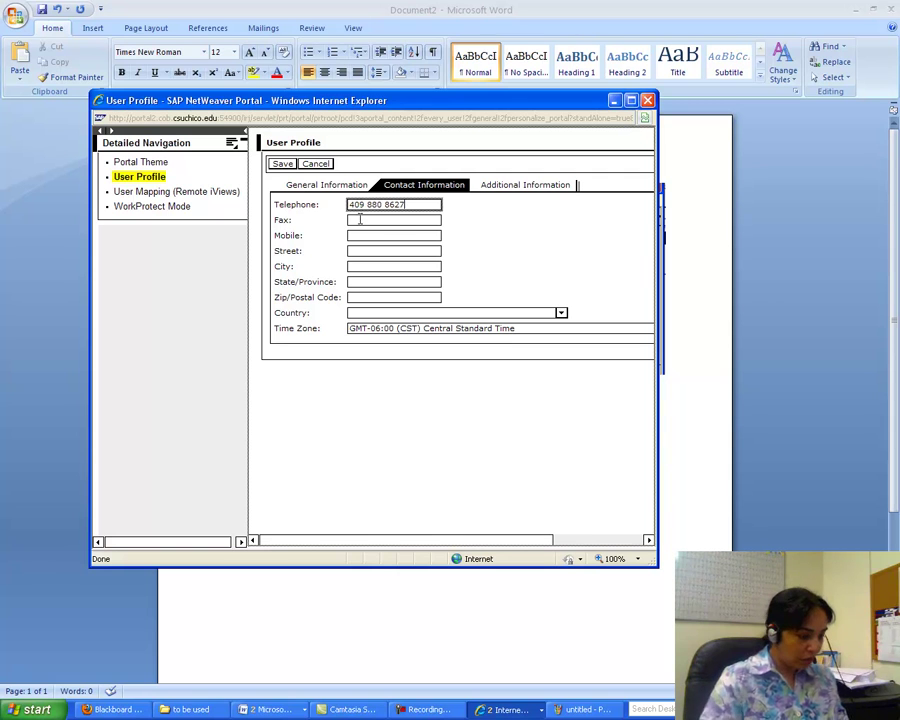
pyautogui.click(359, 219)
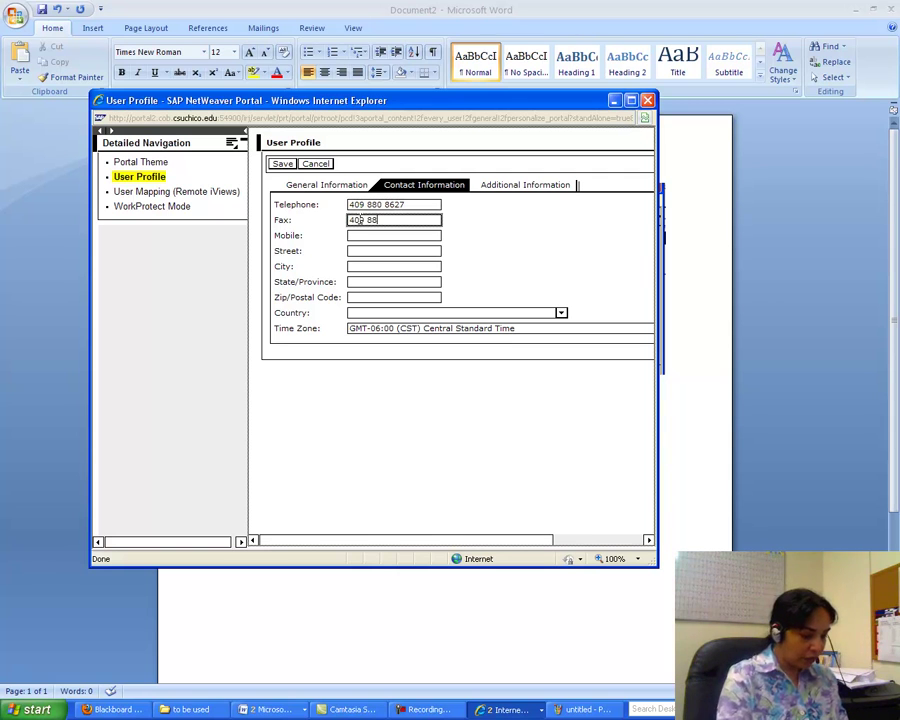
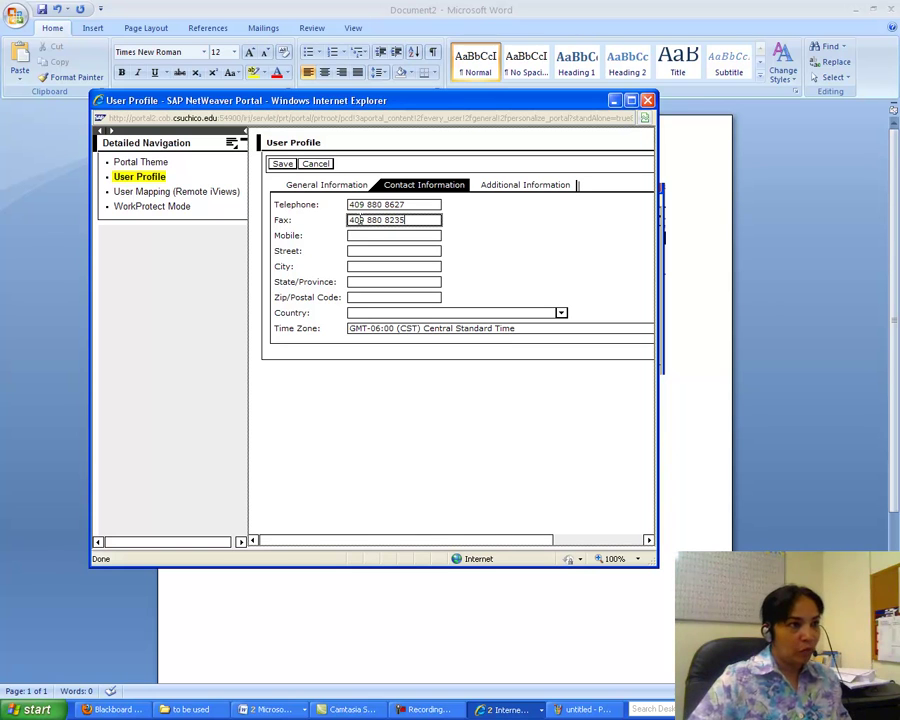
pyautogui.click(358, 234)
pyautogui.write('409 ')
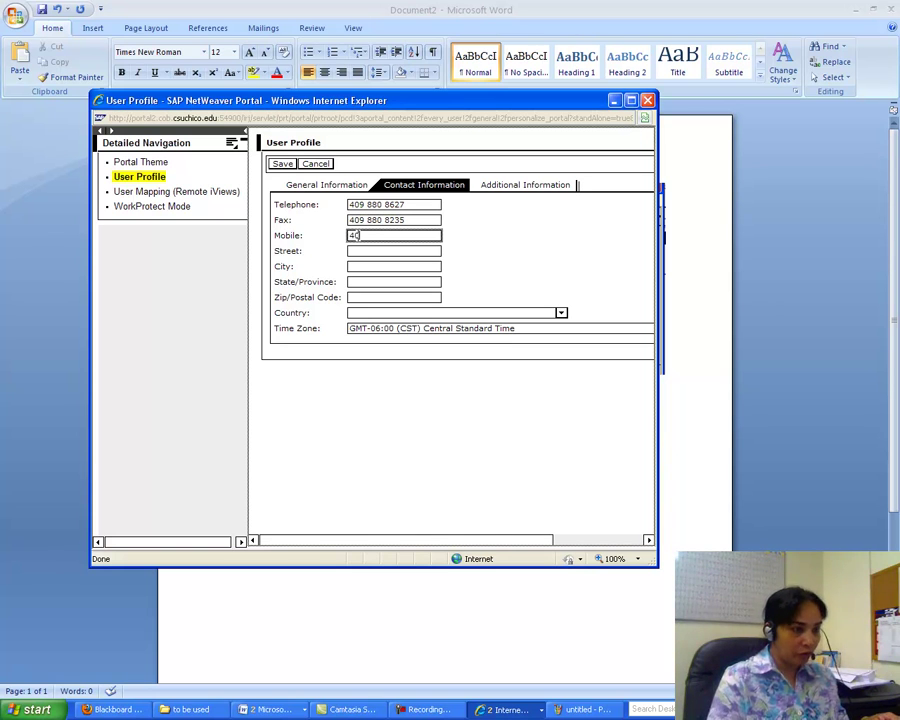
pyautogui.write('999 9999')
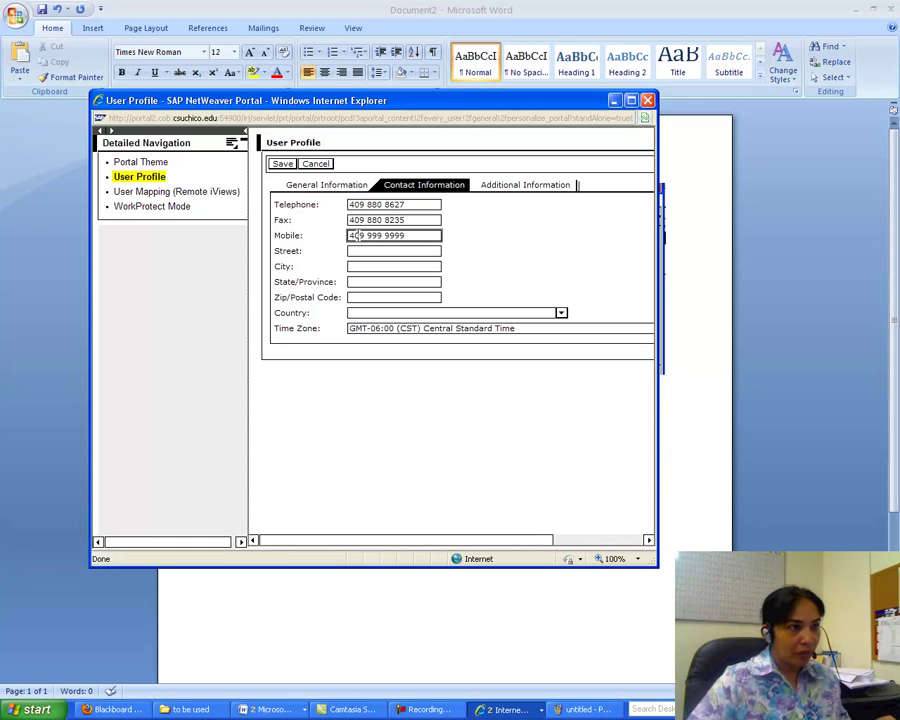
# - Fill in the street address, city and state, moving on to the zip code field
pyautogui.click(369, 250)
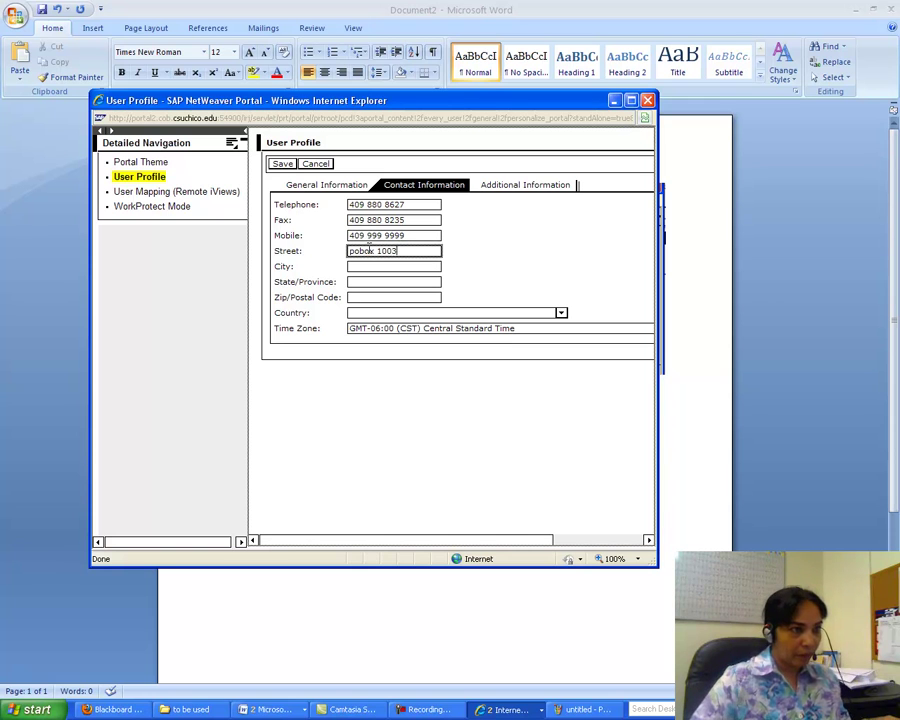
pyautogui.write('pobox 10033')
pyautogui.click(362, 265)
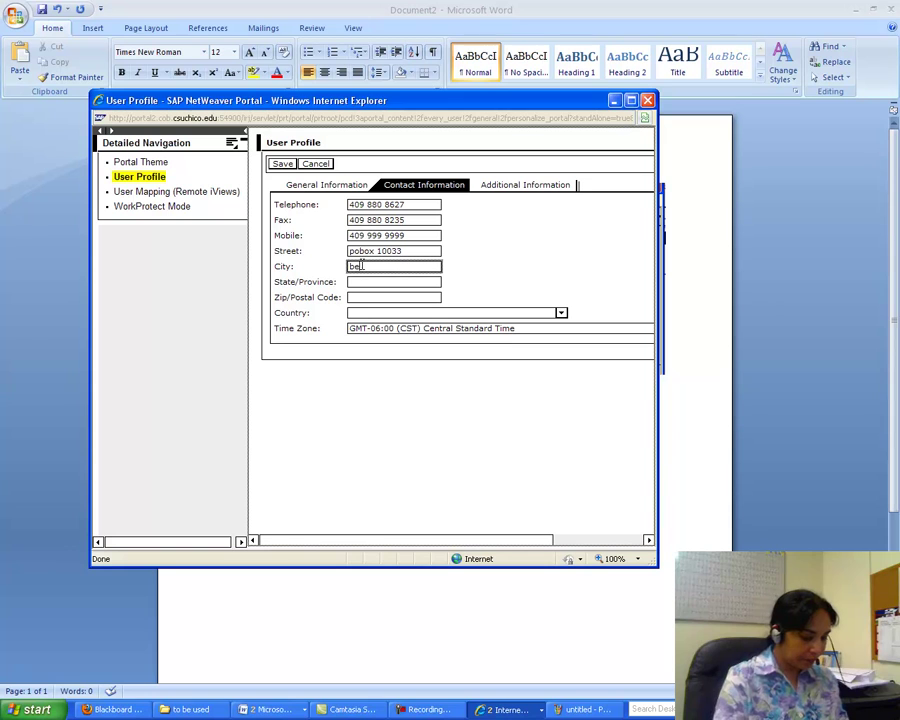
pyautogui.press('Tab')
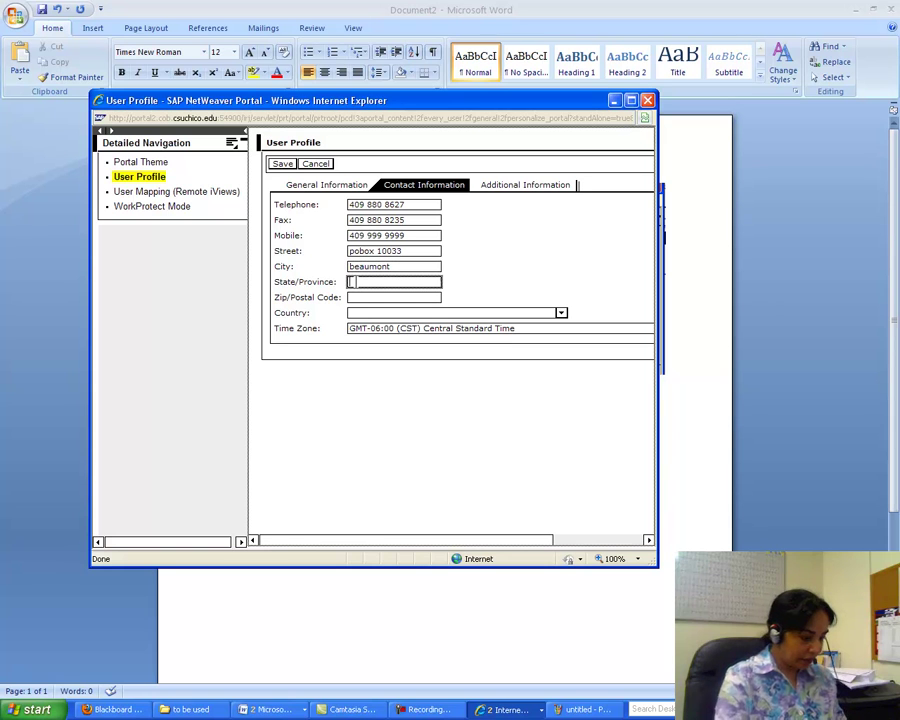
pyautogui.write('tx')
pyautogui.press('Tab')
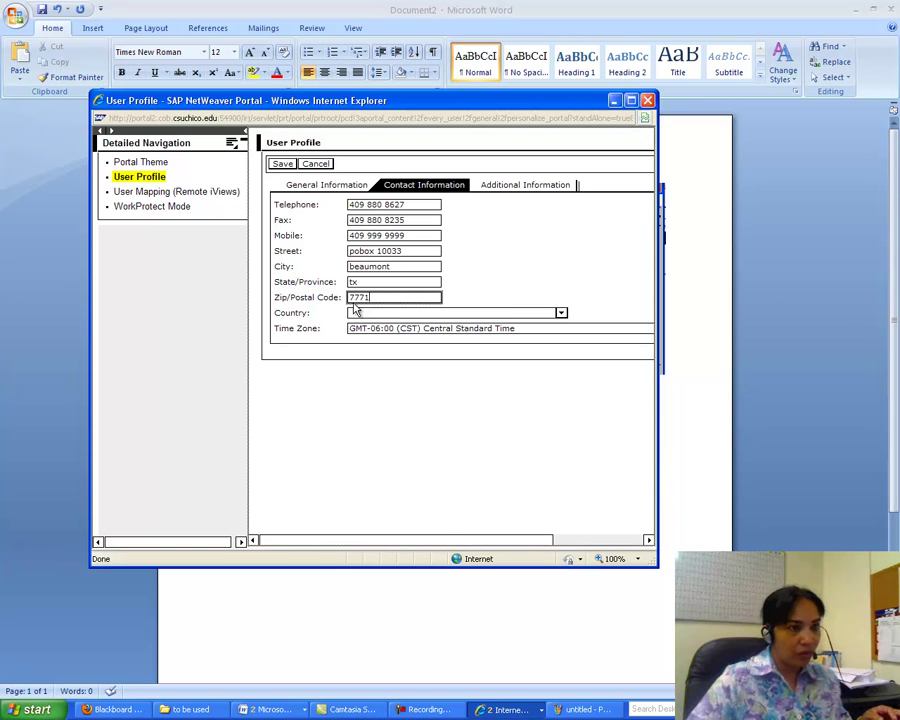
# - Set the contact country to United States
pyautogui.click(562, 313)
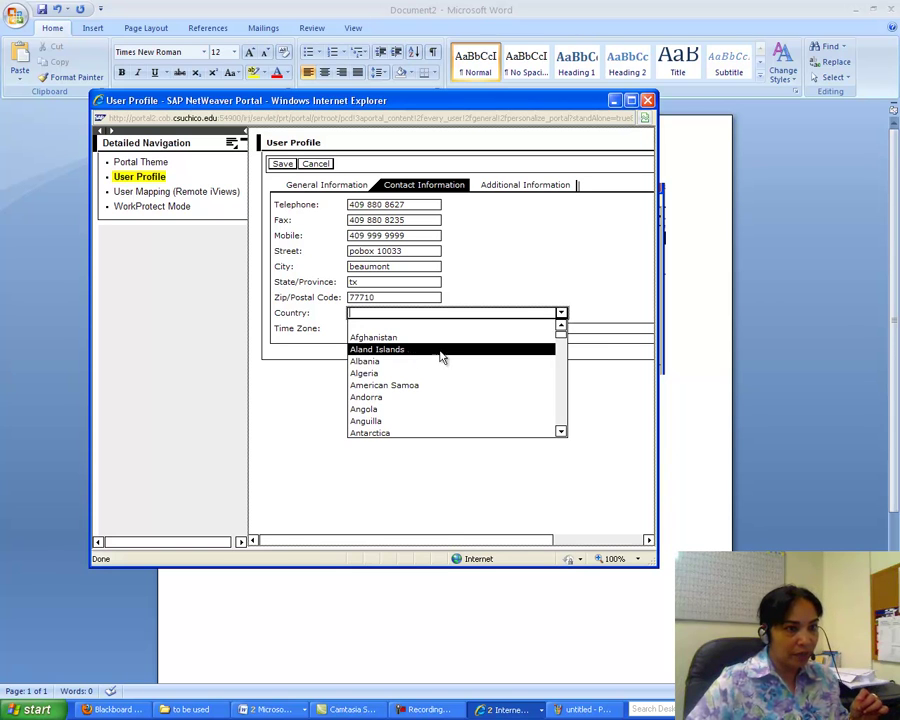
pyautogui.moveTo(562, 345); pyautogui.dragTo(565, 426)
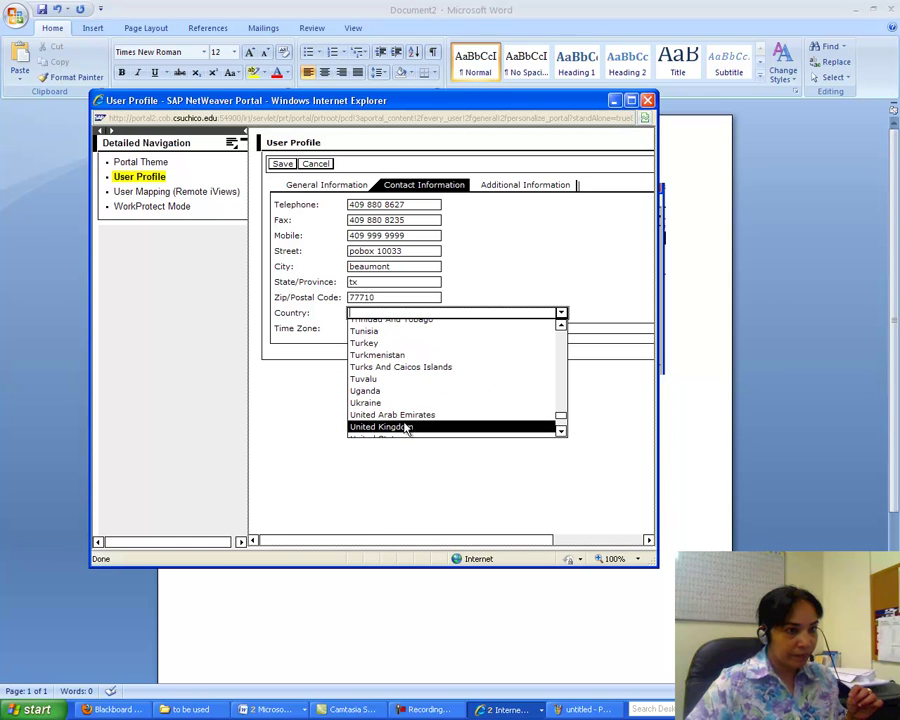
pyautogui.click(562, 431)
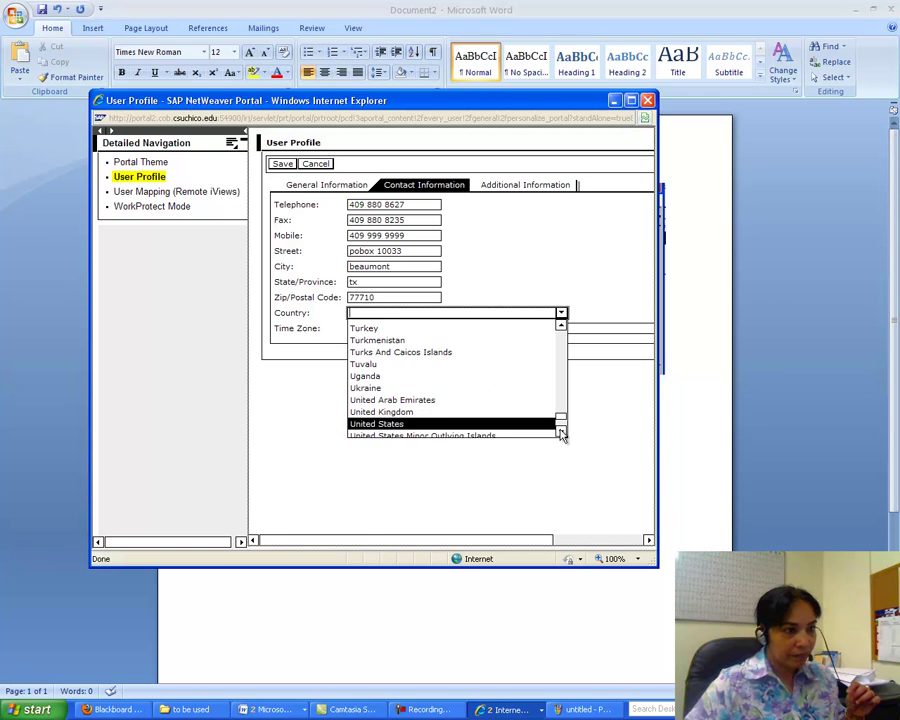
pyautogui.click(366, 424)
# - Choose the GMT-06:00 (CST6CDT) Central Standard time zone and save the contact information
pyautogui.click(636, 333)
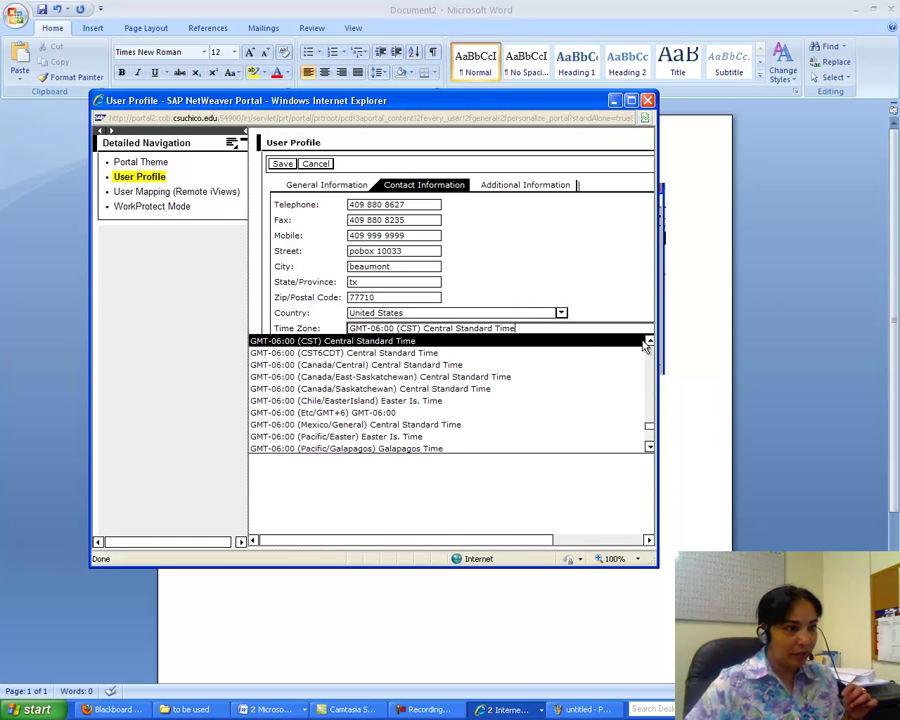
pyautogui.click(384, 354)
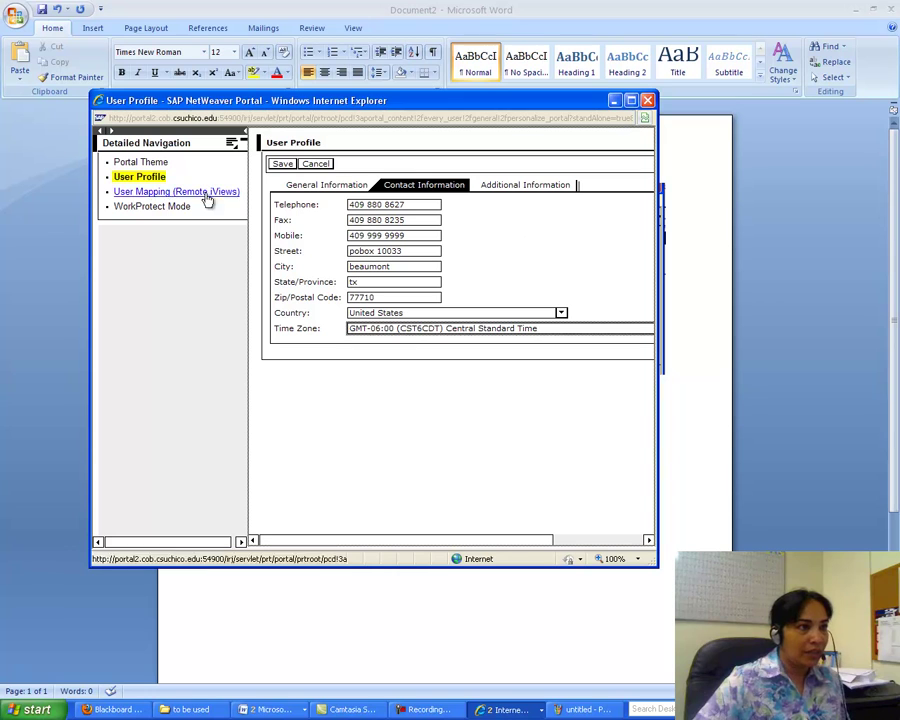
pyautogui.click(279, 163)
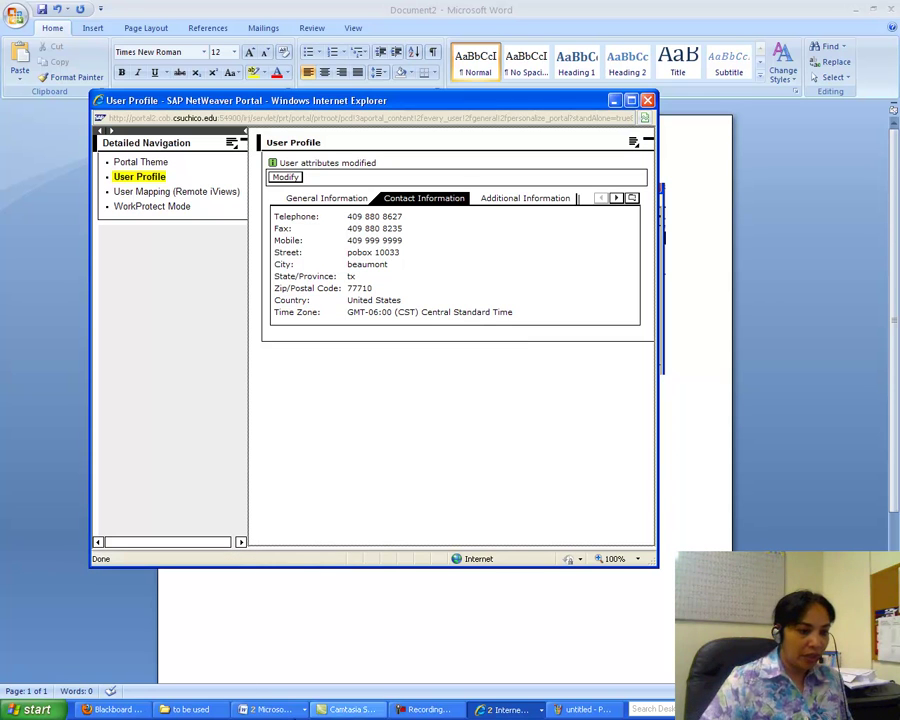
pyautogui.click(609, 716)
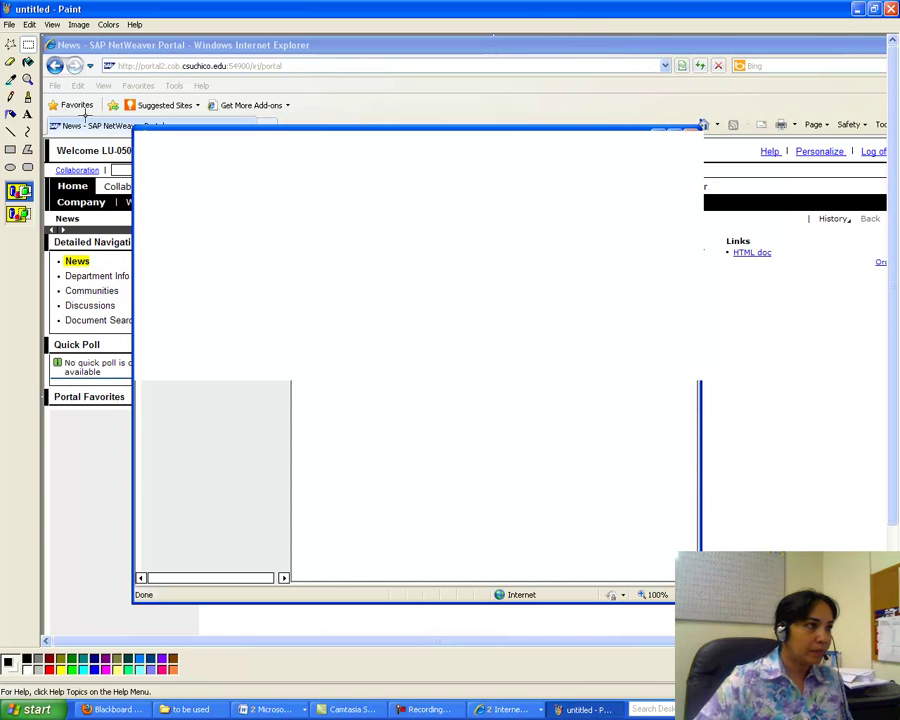
# - Start a new Paint picture without saving, paste the capture, and cut out the Contact Information window
pyautogui.click(10, 24)
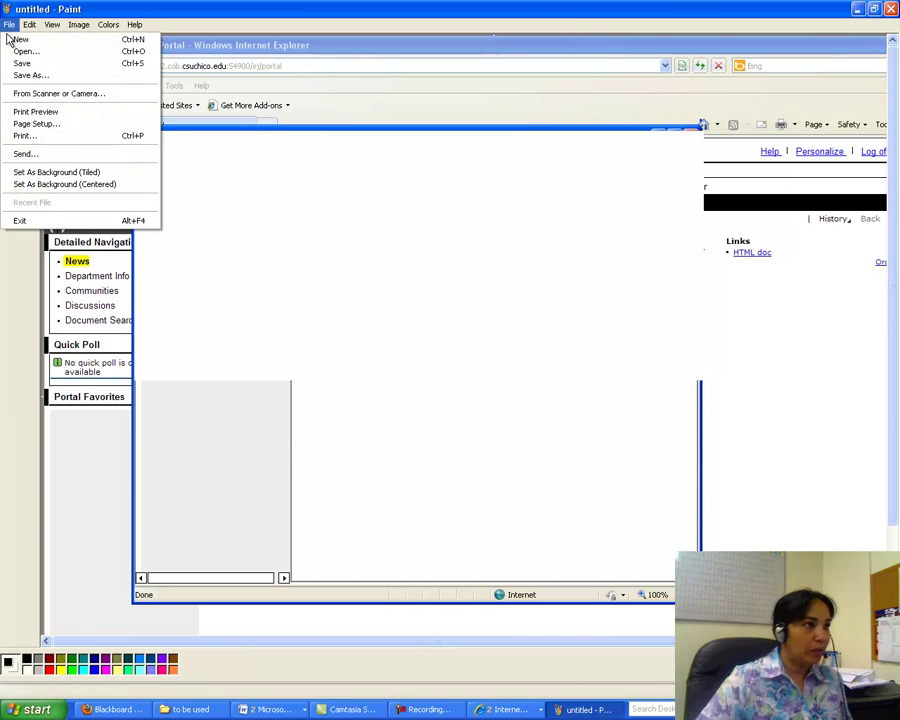
pyautogui.click(12, 39)
pyautogui.click(452, 376)
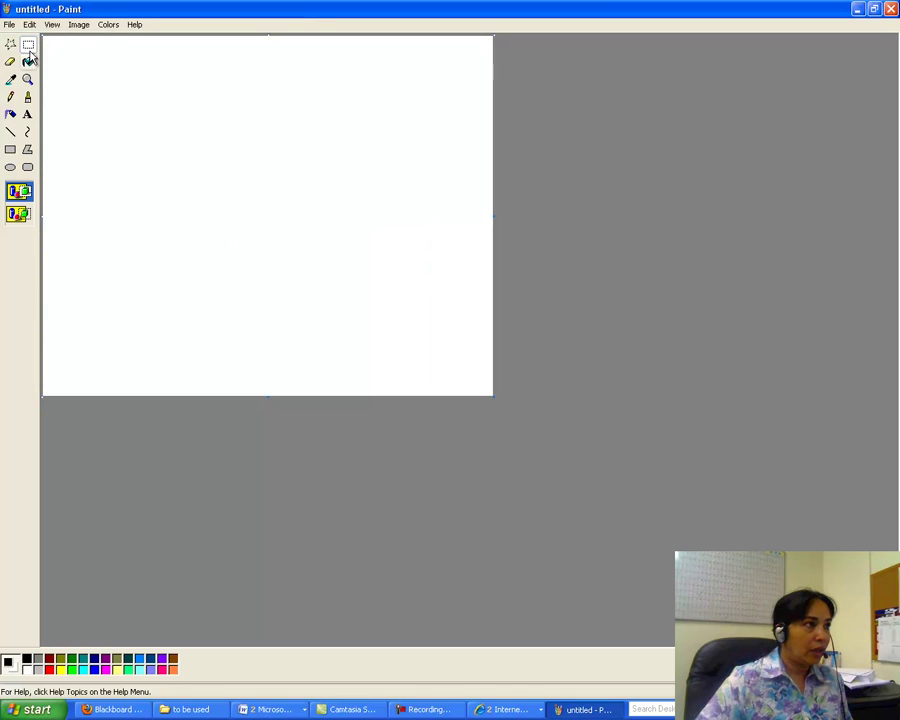
pyautogui.click(29, 24)
pyautogui.click(22, 93)
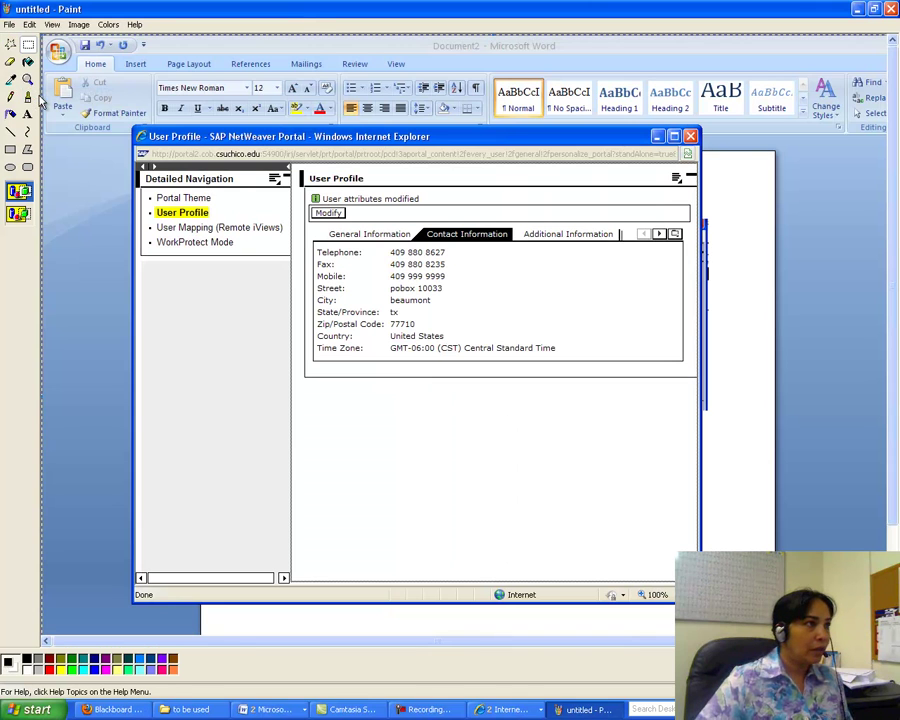
pyautogui.moveTo(142, 150); pyautogui.dragTo(690, 413)
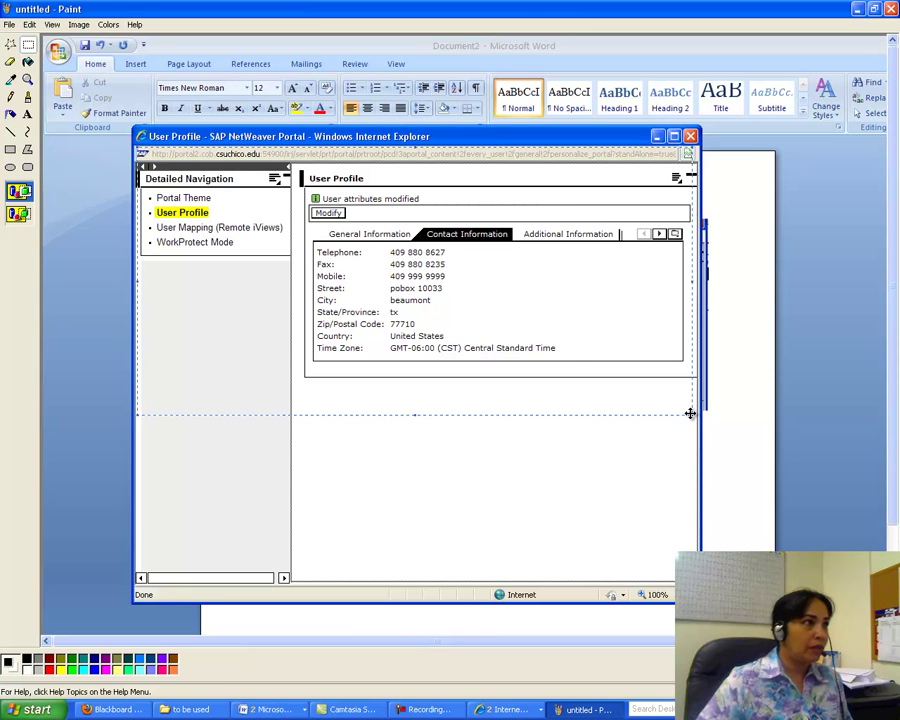
pyautogui.click(29, 24)
pyautogui.click(38, 67)
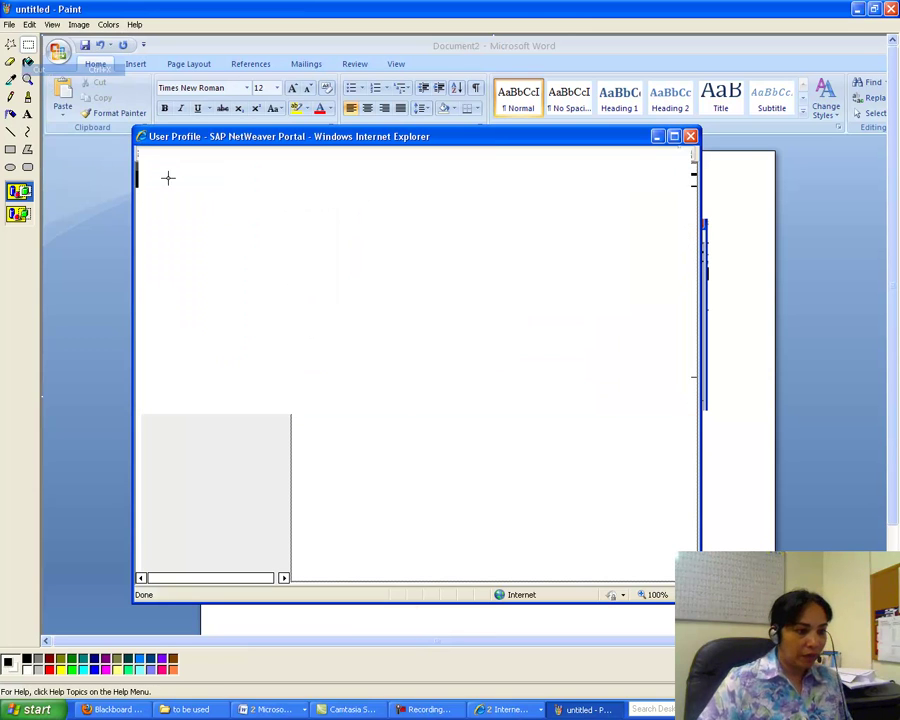
# - In Document2, paste the Contact Information screenshot on a new line below the General Information one
pyautogui.click(284, 708)
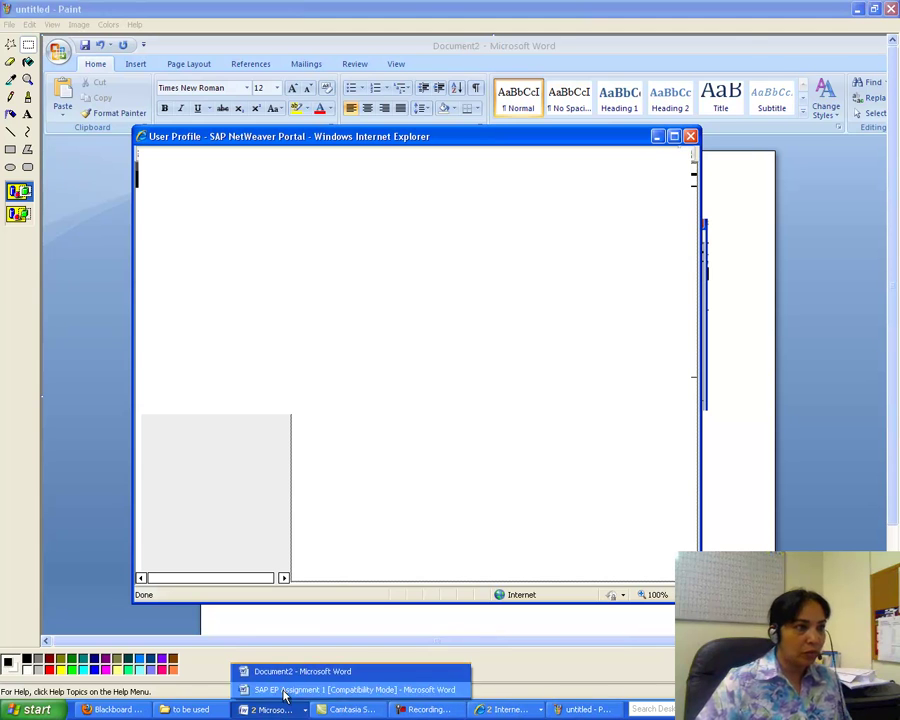
pyautogui.click(290, 671)
pyautogui.hotkey('ctrl', 'v')
pyautogui.press('Return')
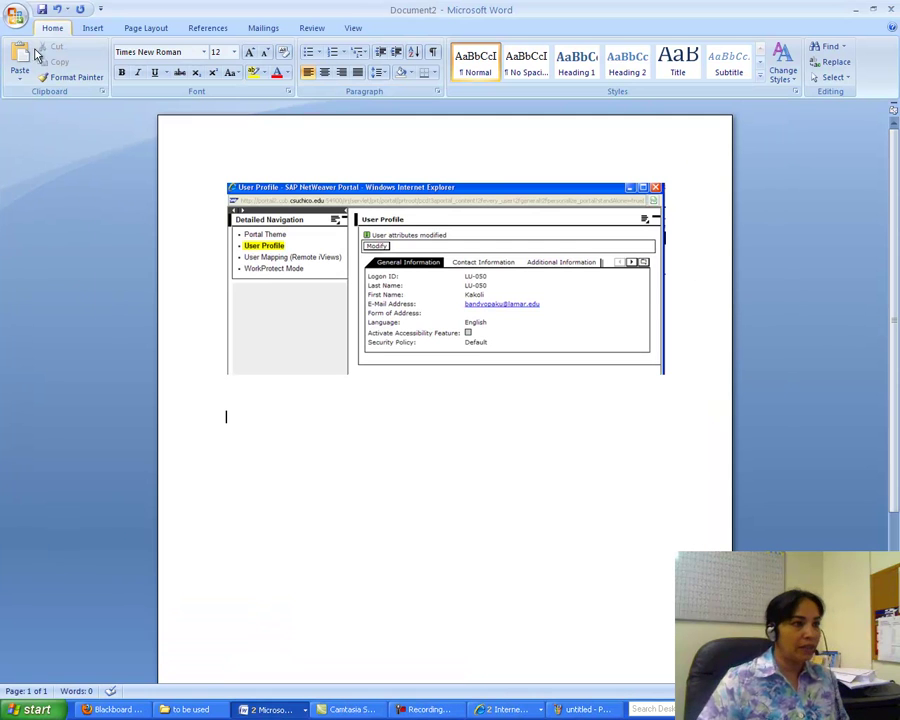
pyautogui.click(20, 57)
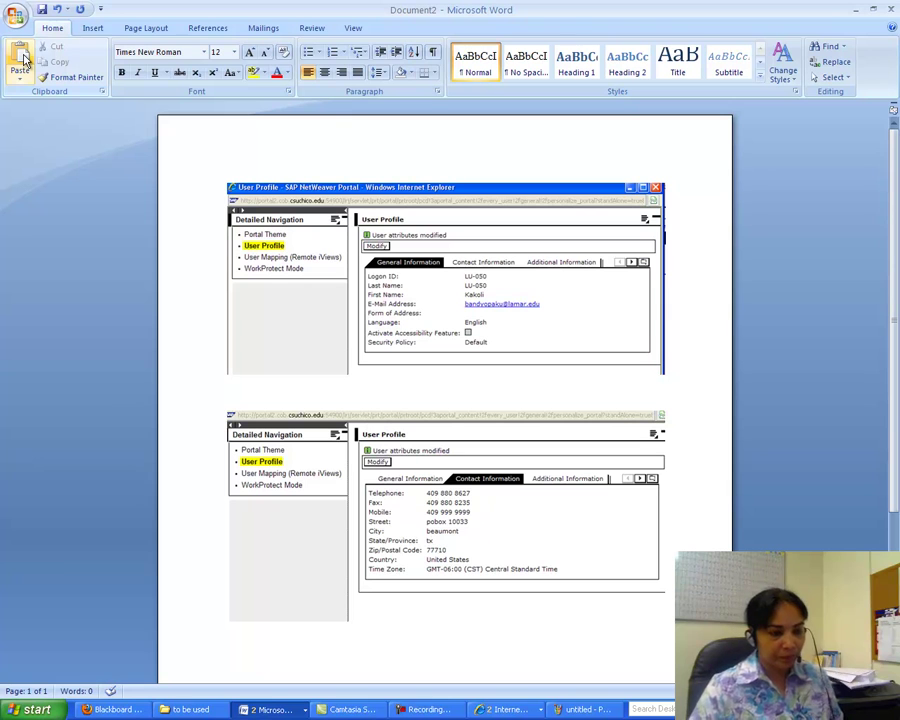
pyautogui.click(492, 710)
# - Enter Organizational Unit Lamar University, Position Chair and Professor, Department ISA on Additional Information and save
pyautogui.click(520, 671)
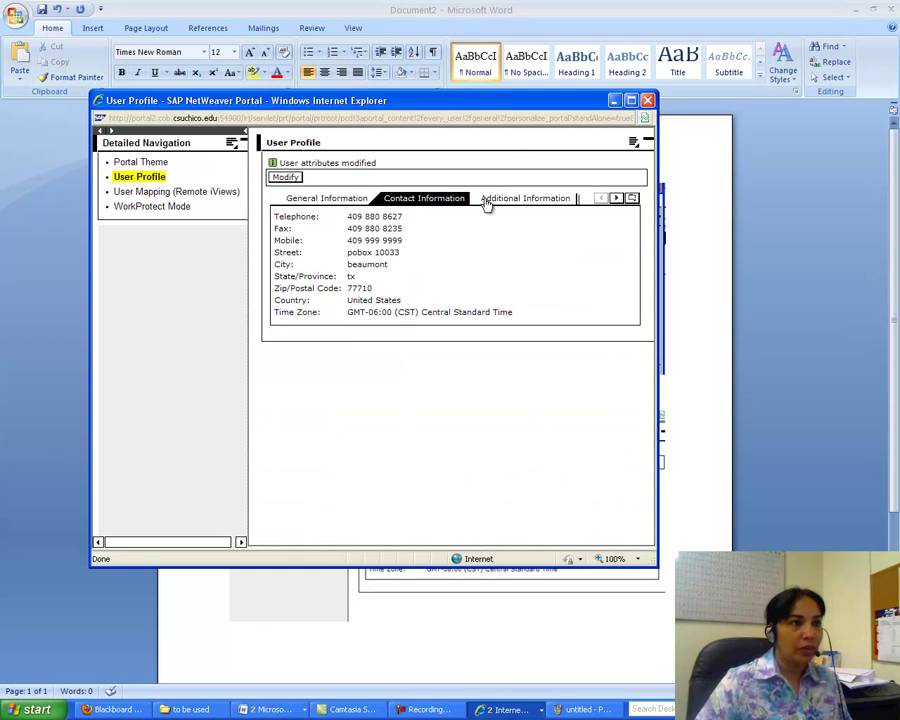
pyautogui.click(491, 198)
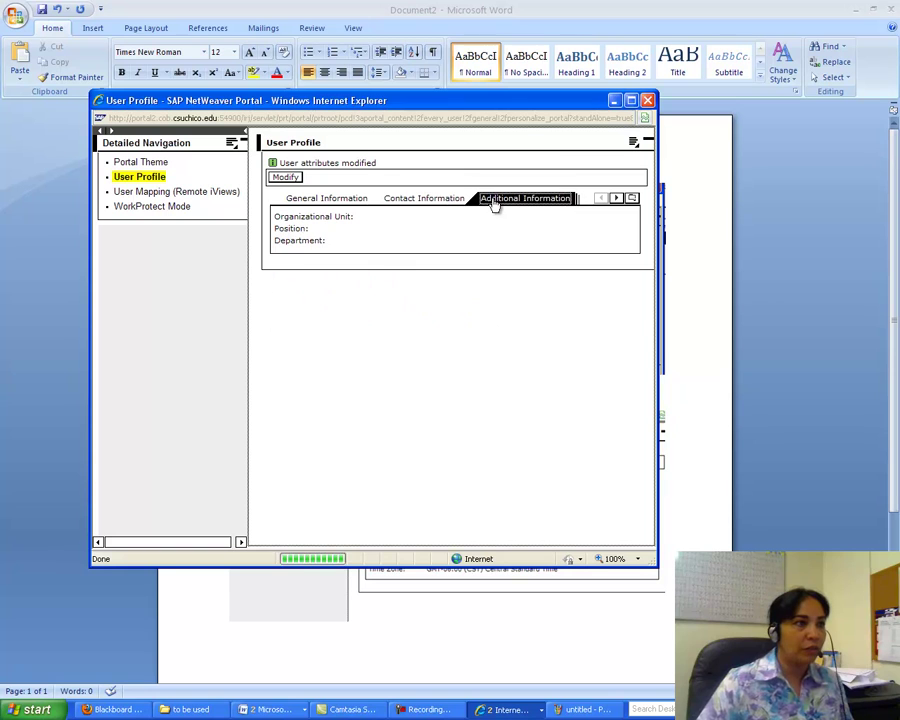
pyautogui.click(286, 177)
pyautogui.click(364, 204)
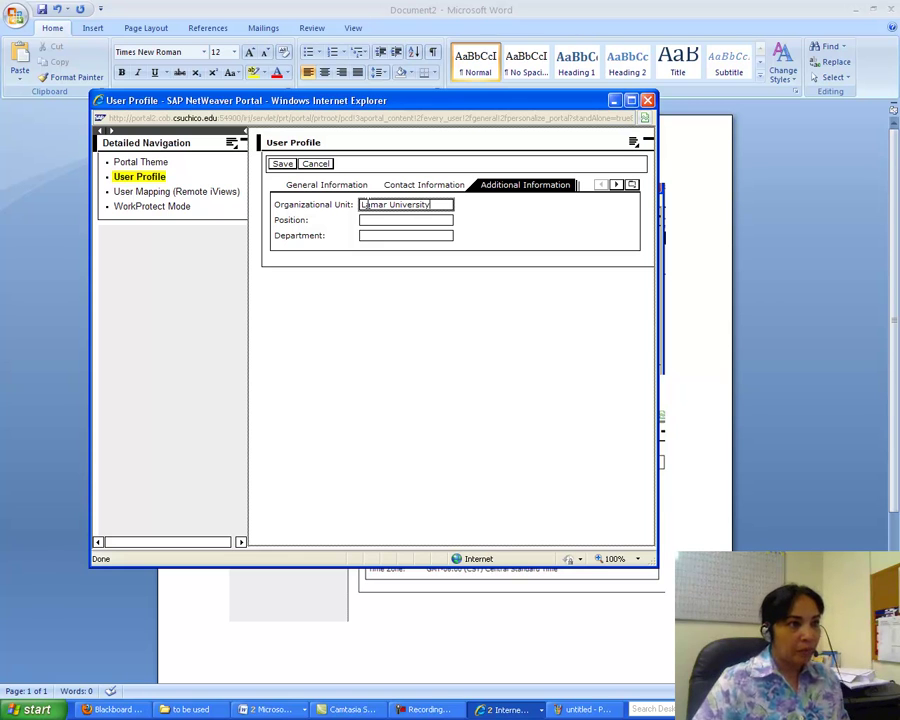
pyautogui.click(377, 219)
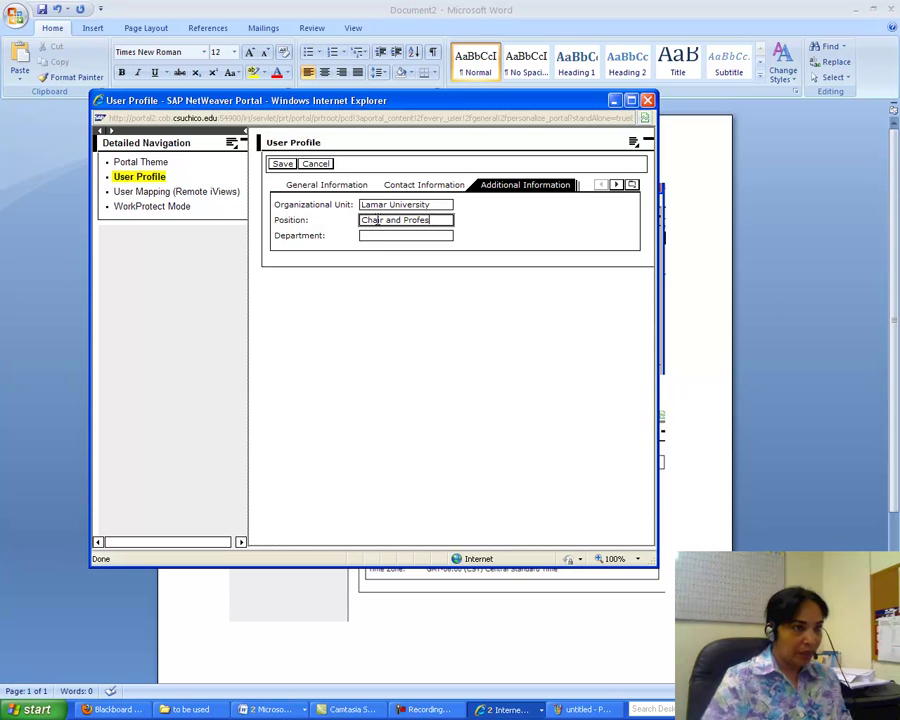
pyautogui.click(375, 236)
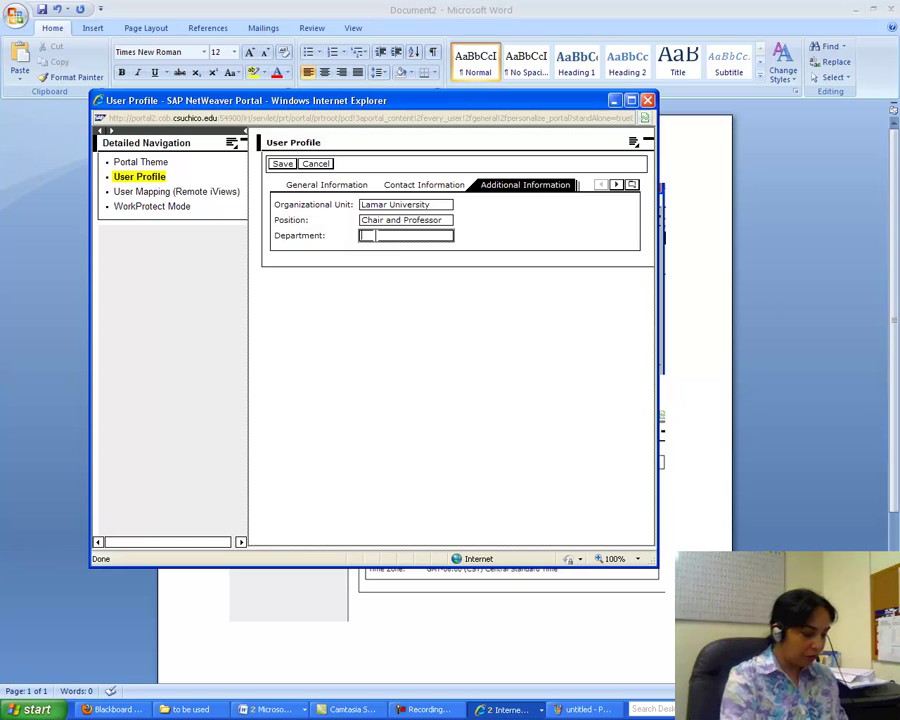
pyautogui.click(282, 165)
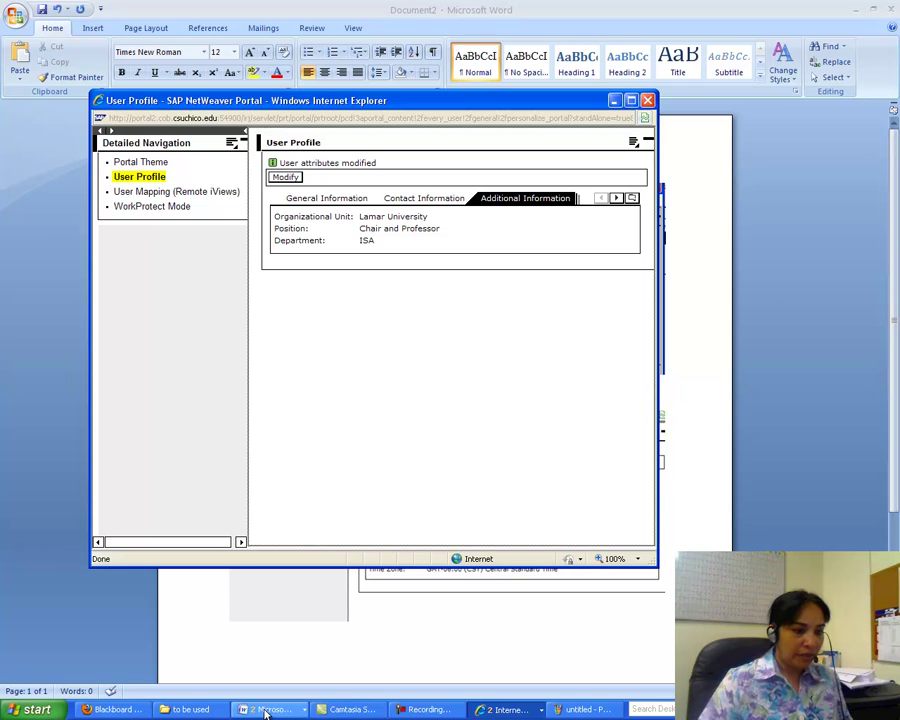
# - In a new Paint canvas, paste the screenshot and cut out just the portal window area
pyautogui.click(585, 709)
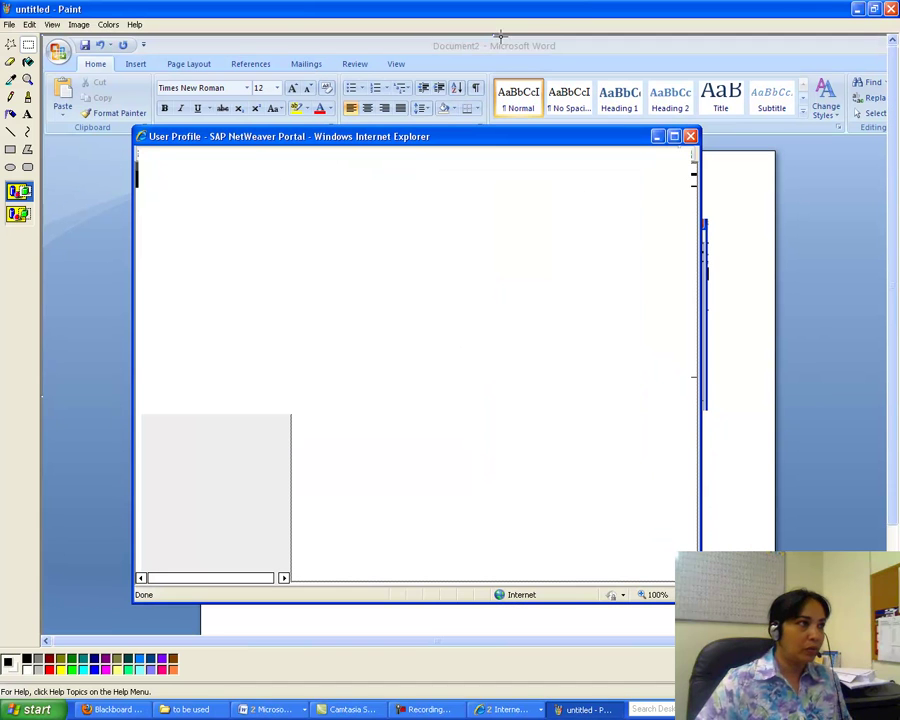
pyautogui.click(12, 30)
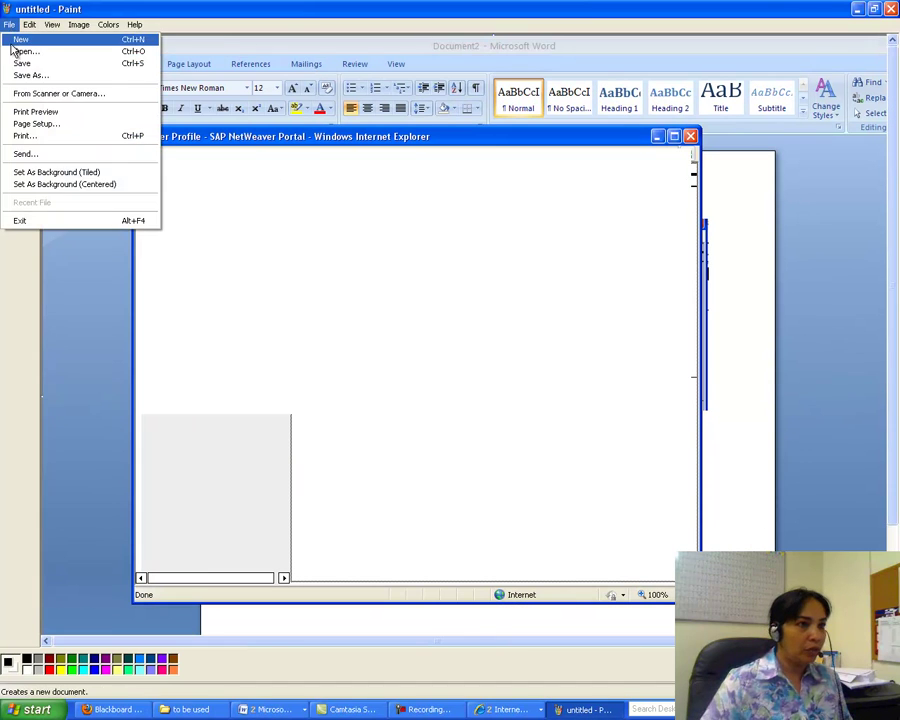
pyautogui.click(16, 39)
pyautogui.click(452, 376)
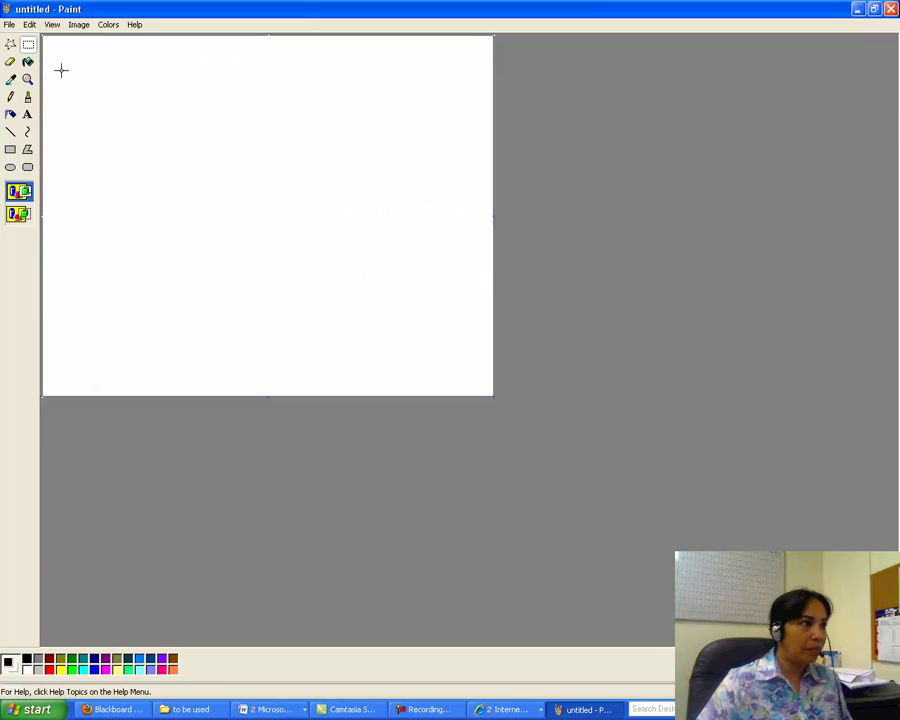
pyautogui.click(29, 24)
pyautogui.click(39, 95)
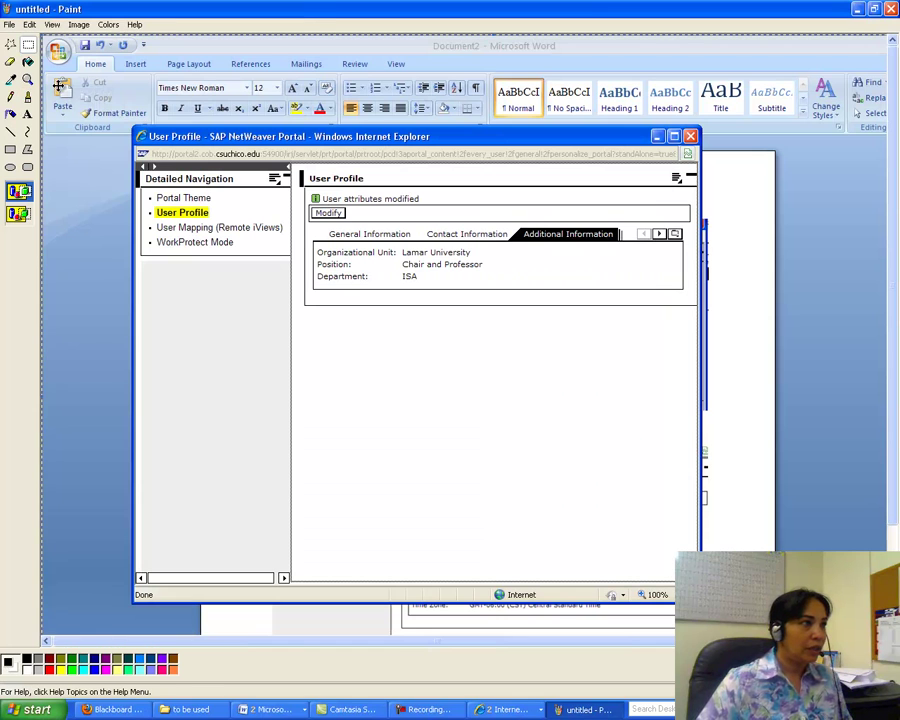
pyautogui.moveTo(121, 131)
pyautogui.mouseDown()
pyautogui.moveTo(679, 317)
pyautogui.moveTo(668, 338)
pyautogui.mouseUp()
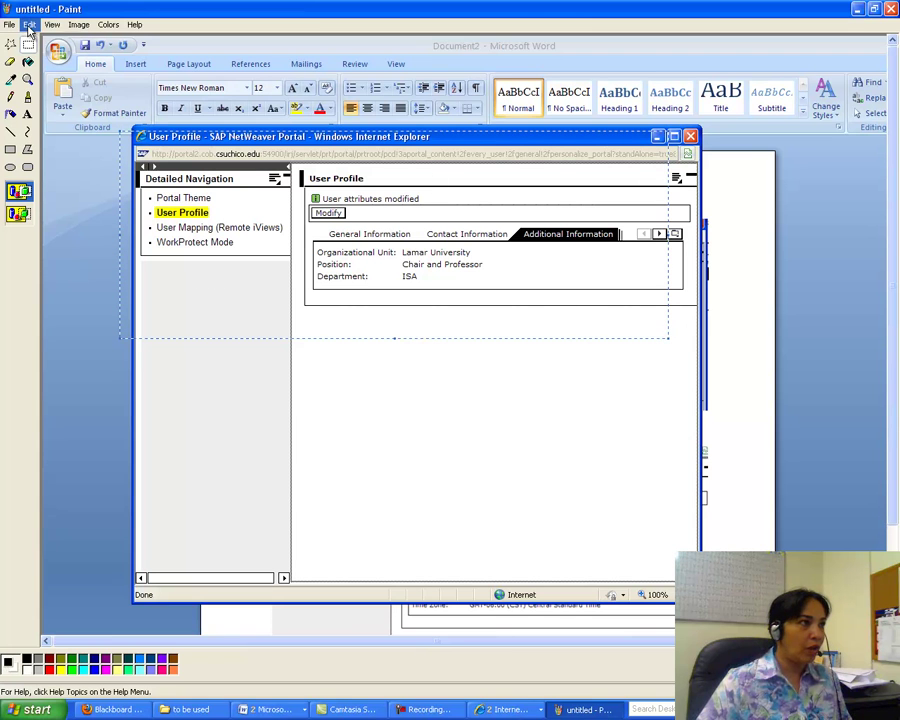
pyautogui.click(29, 24)
pyautogui.click(32, 69)
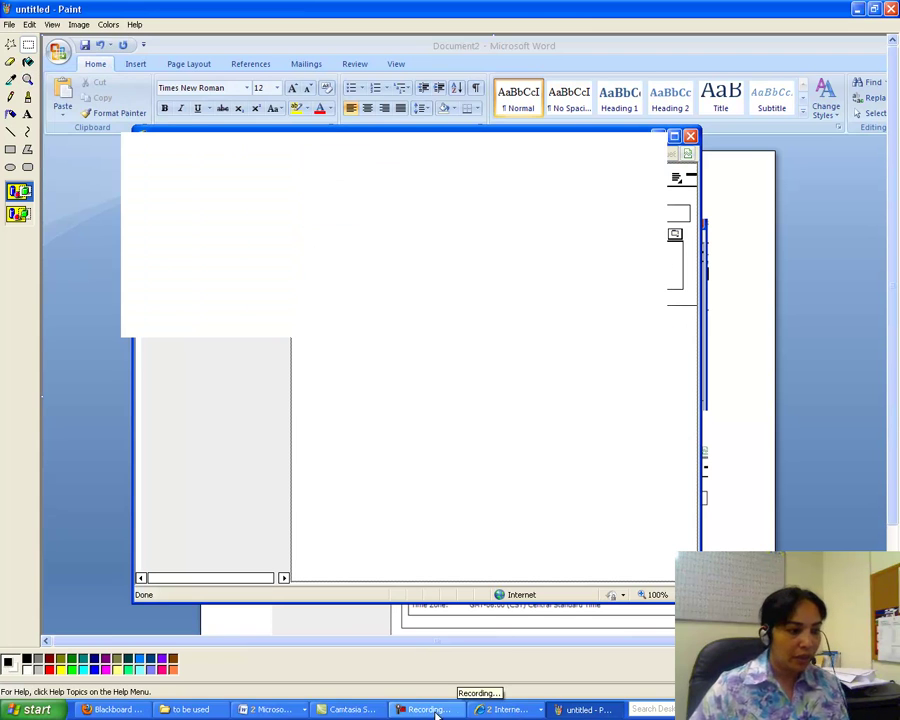
# - Paste the cropped Additional Information image onto page 2 of Document2, adding a new line below
pyautogui.click(270, 709)
pyautogui.click(290, 668)
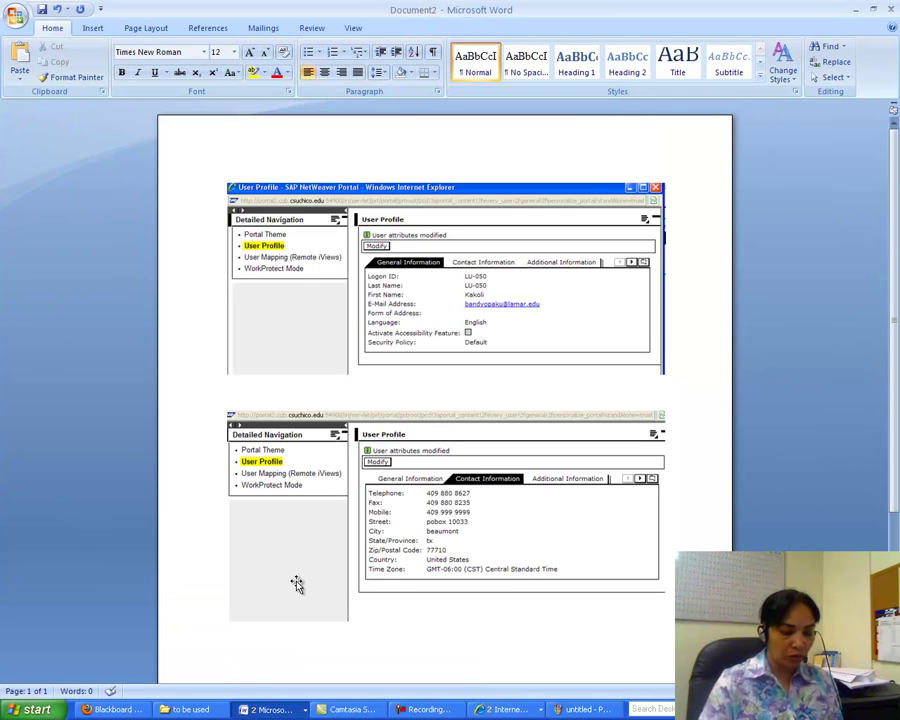
pyautogui.click(19, 58)
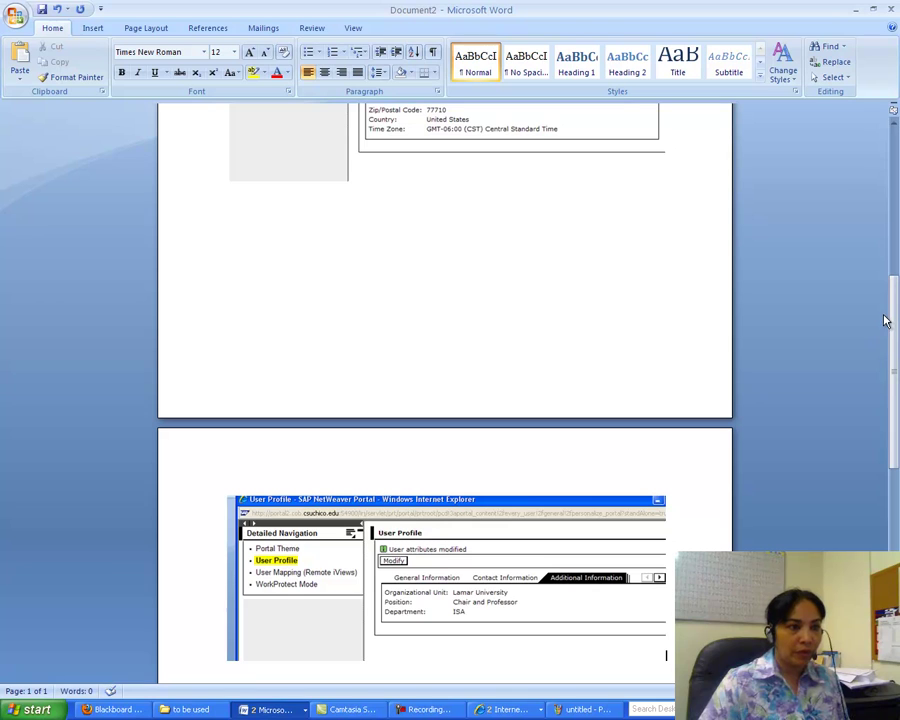
pyautogui.moveTo(886, 318); pyautogui.dragTo(897, 395)
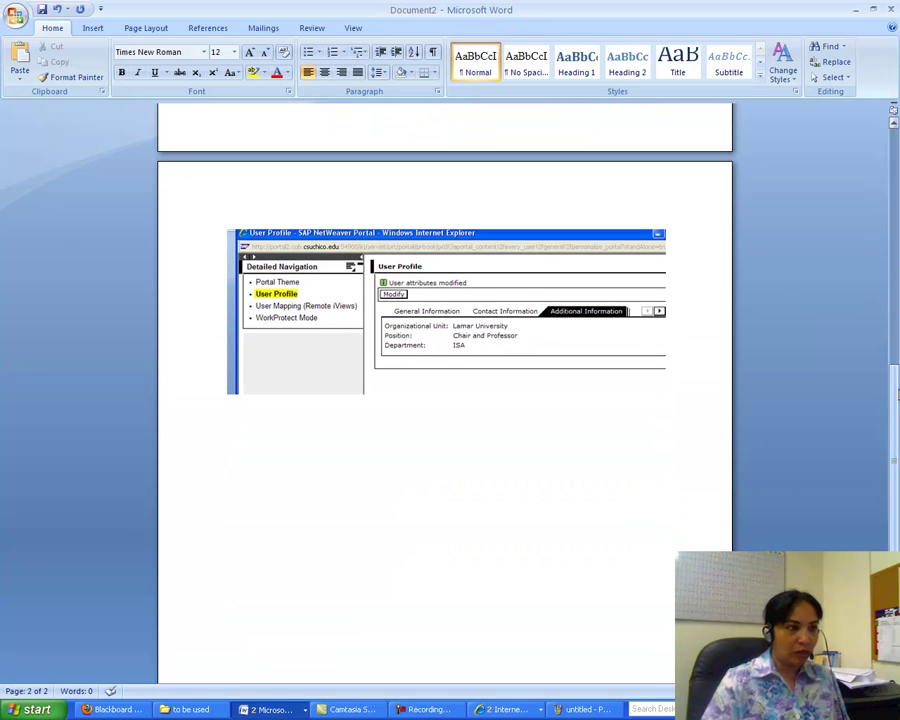
pyautogui.press('Return')
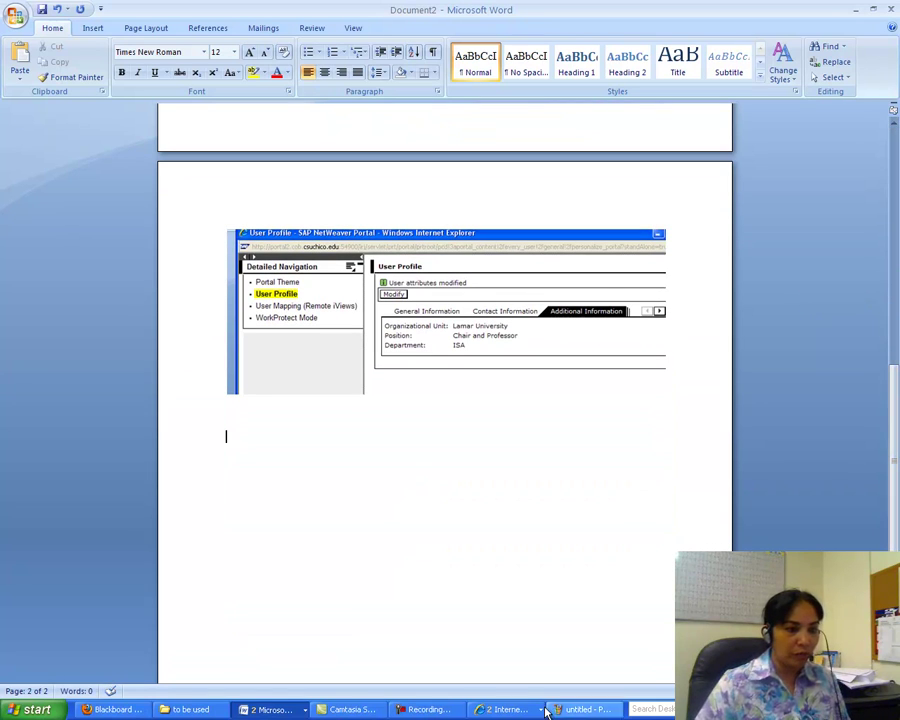
pyautogui.click(518, 708)
# - In the User Profile window, view Contact Information and scroll the tab strip toward User Mapping
pyautogui.click(512, 674)
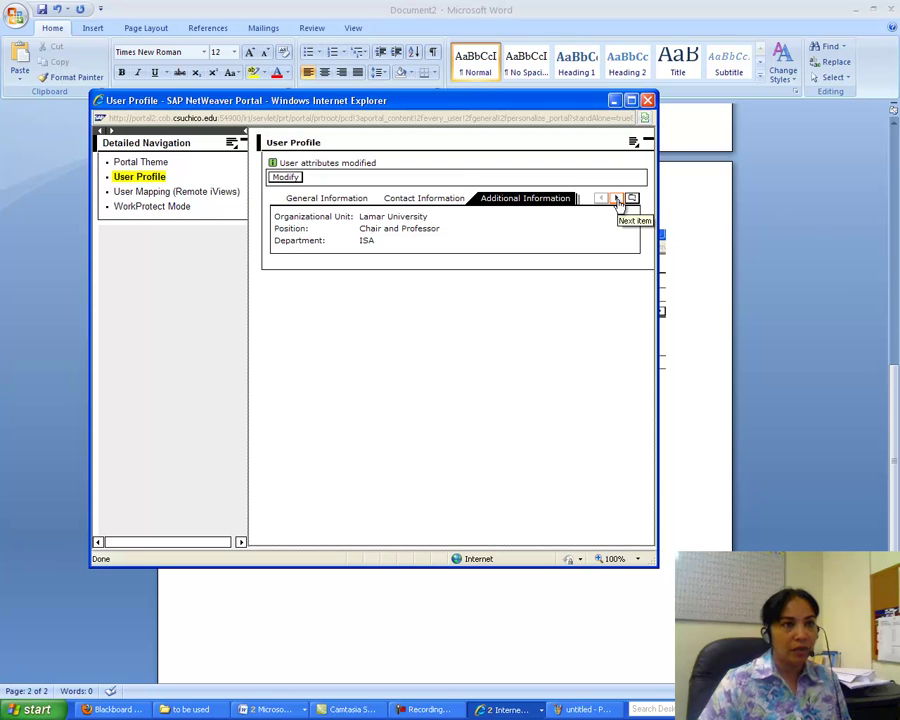
pyautogui.click(617, 199)
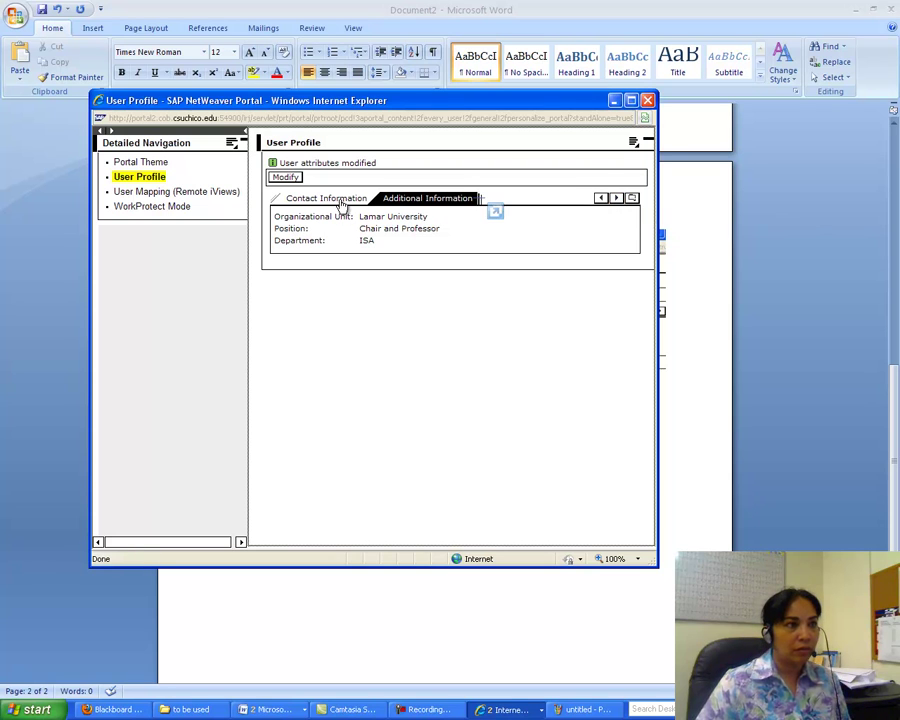
pyautogui.click(342, 200)
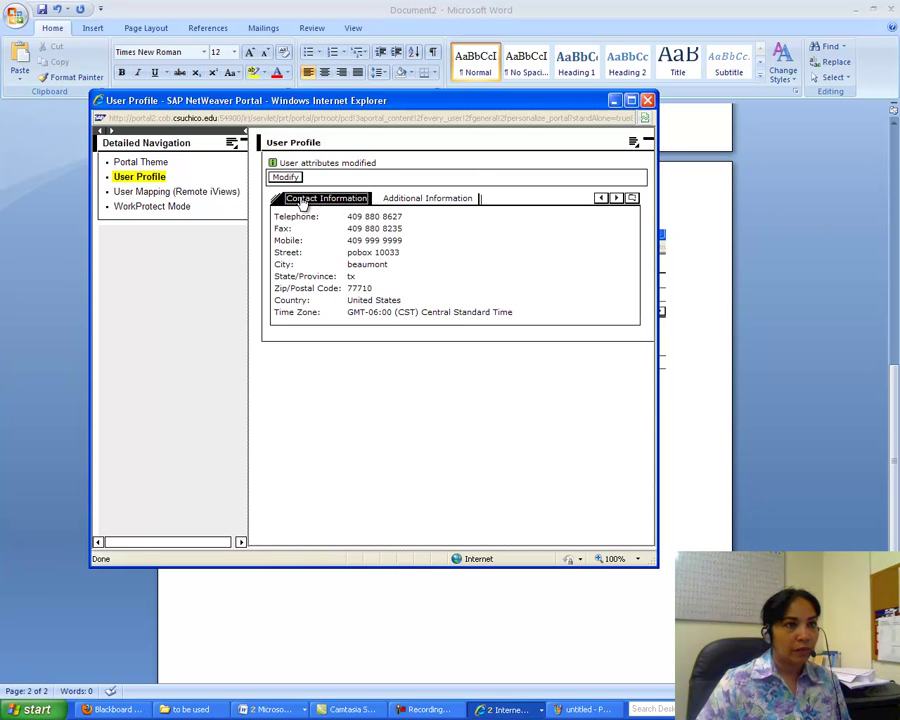
pyautogui.click(601, 202)
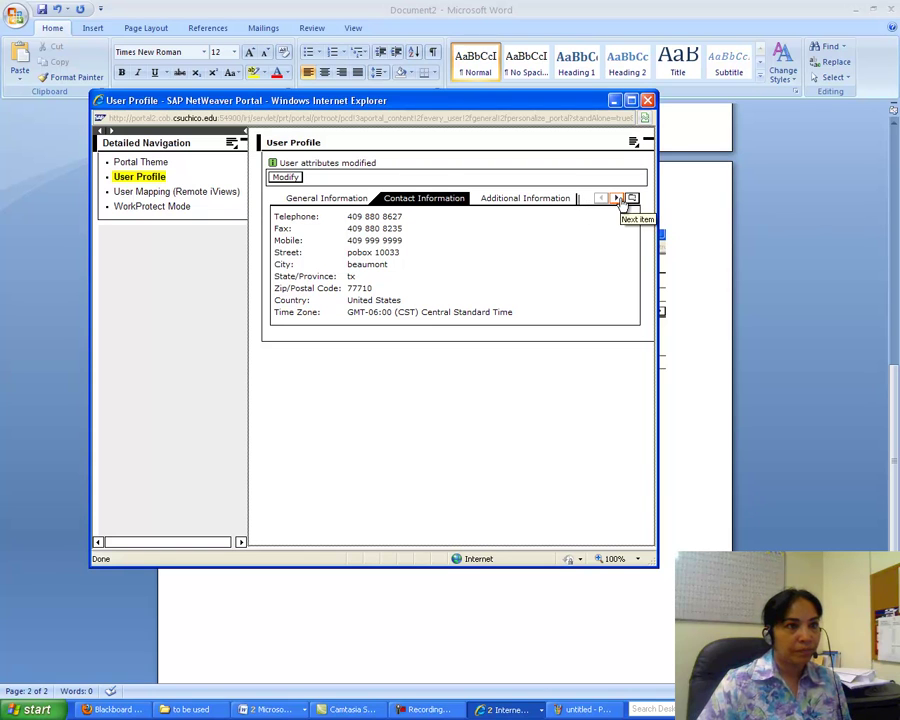
pyautogui.click(617, 198)
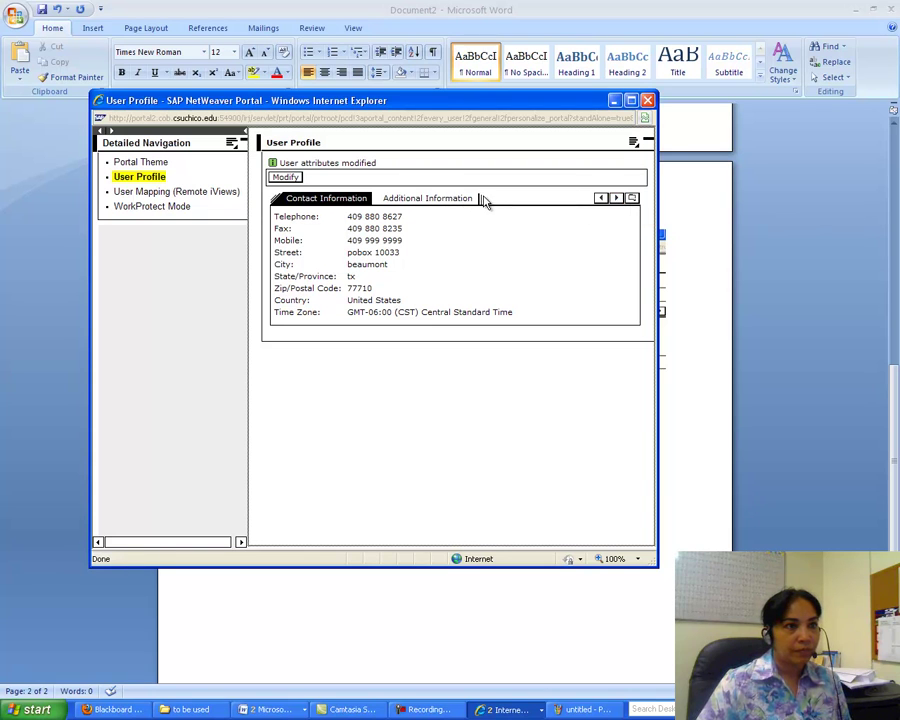
pyautogui.click(617, 200)
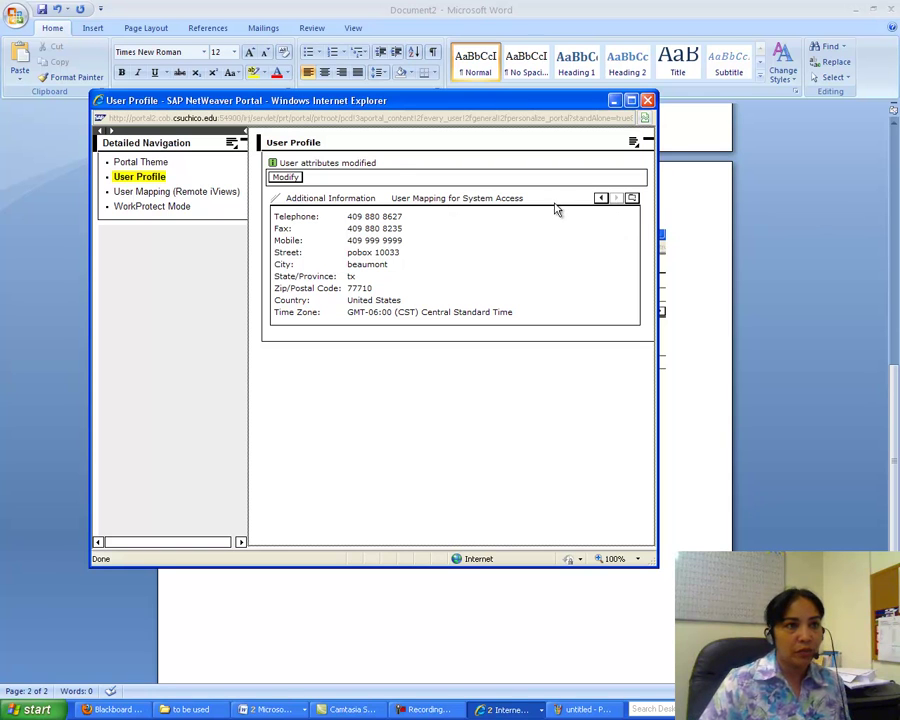
# - Check the General and Additional Information tabs, then open User Mapping for System Access
pyautogui.click(601, 199)
pyautogui.click(602, 200)
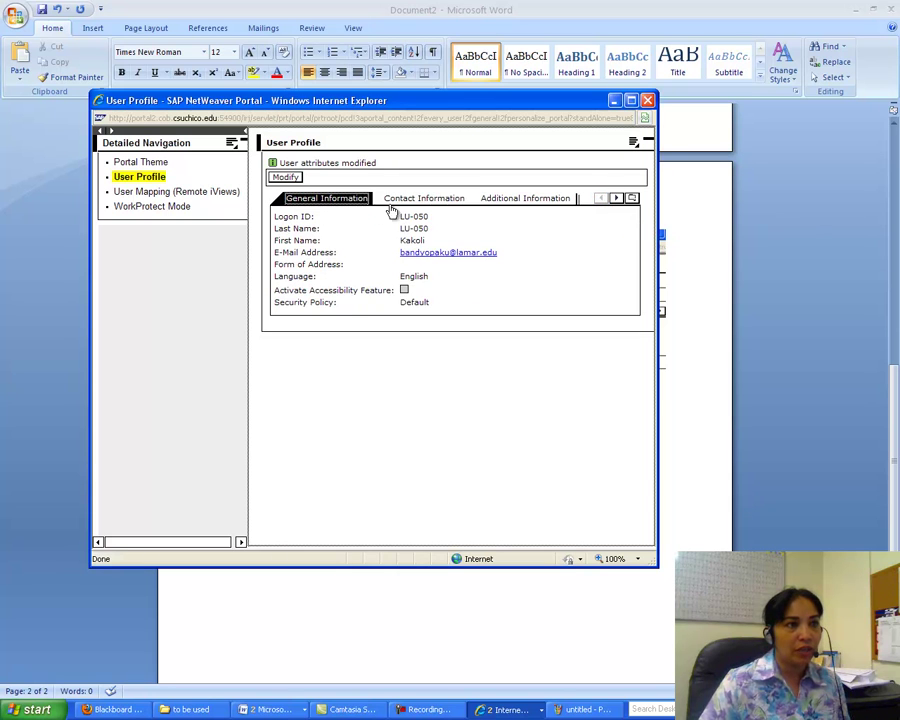
pyautogui.click(455, 200)
pyautogui.click(488, 198)
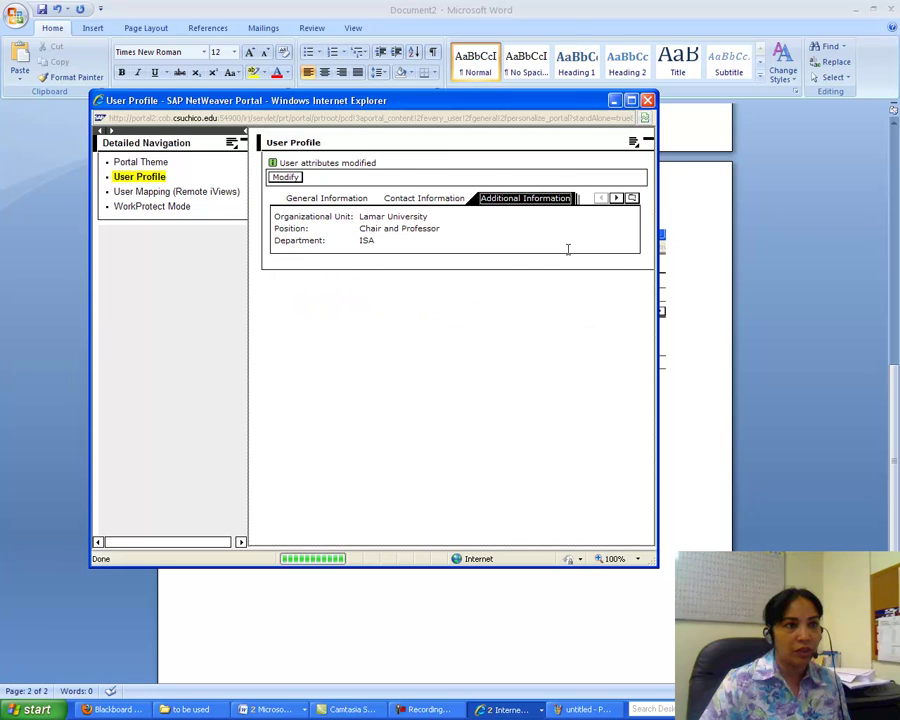
pyautogui.click(617, 199)
pyautogui.click(617, 199)
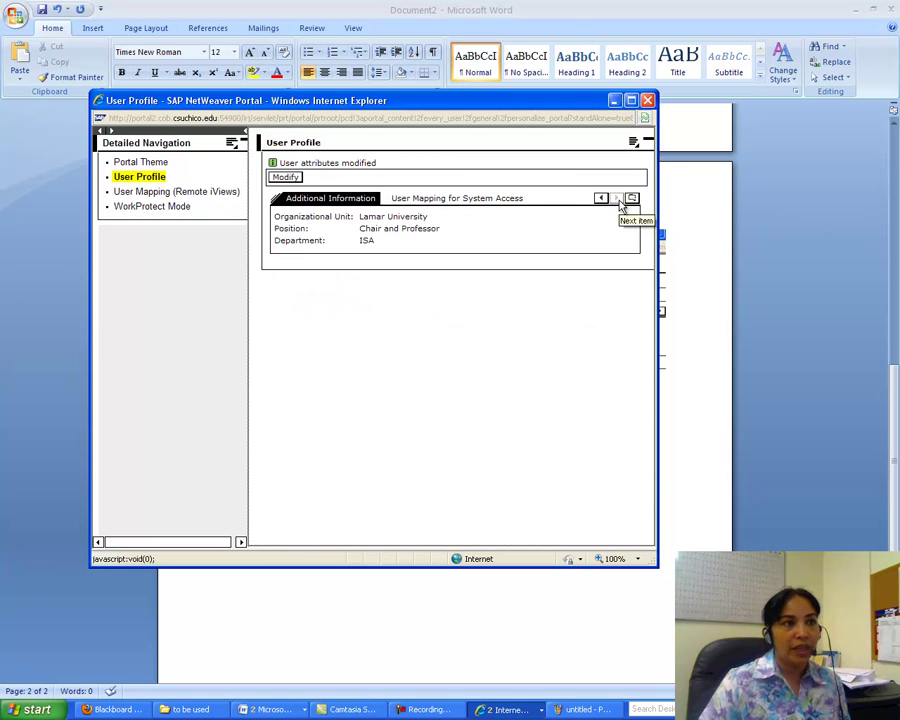
pyautogui.click(443, 200)
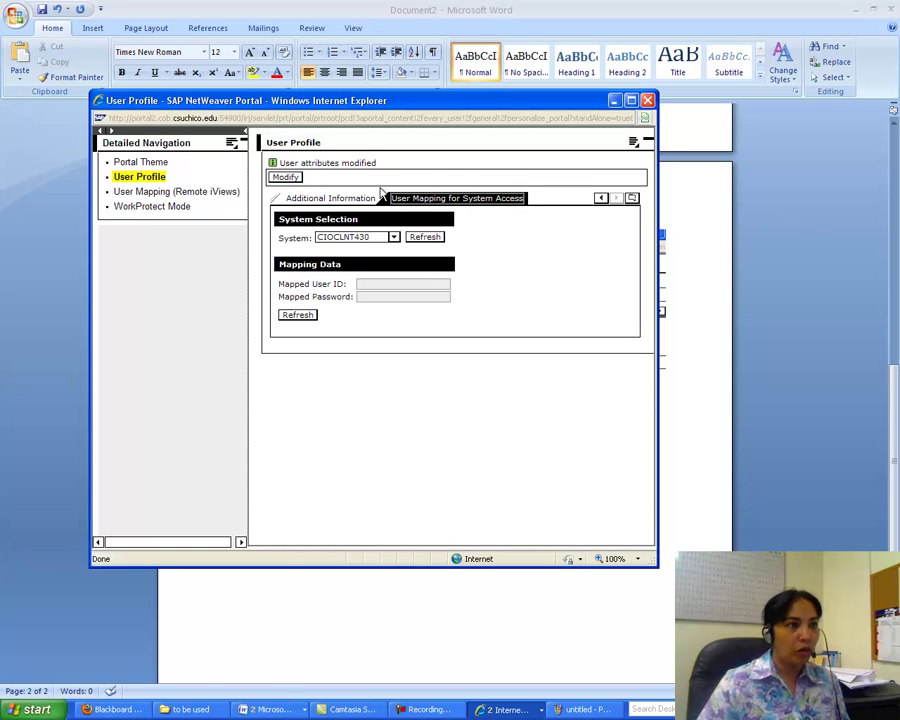
# - Map the profile to system OXFCLNT105 with a user ID and password, then show SAP EP Assignment 1
pyautogui.click(286, 177)
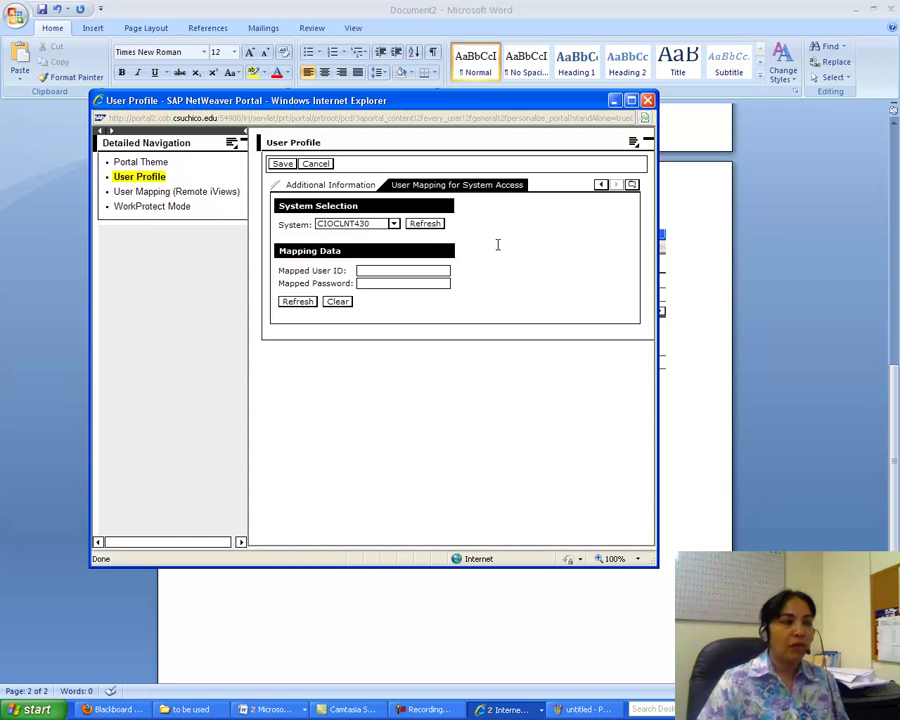
pyautogui.click(394, 224)
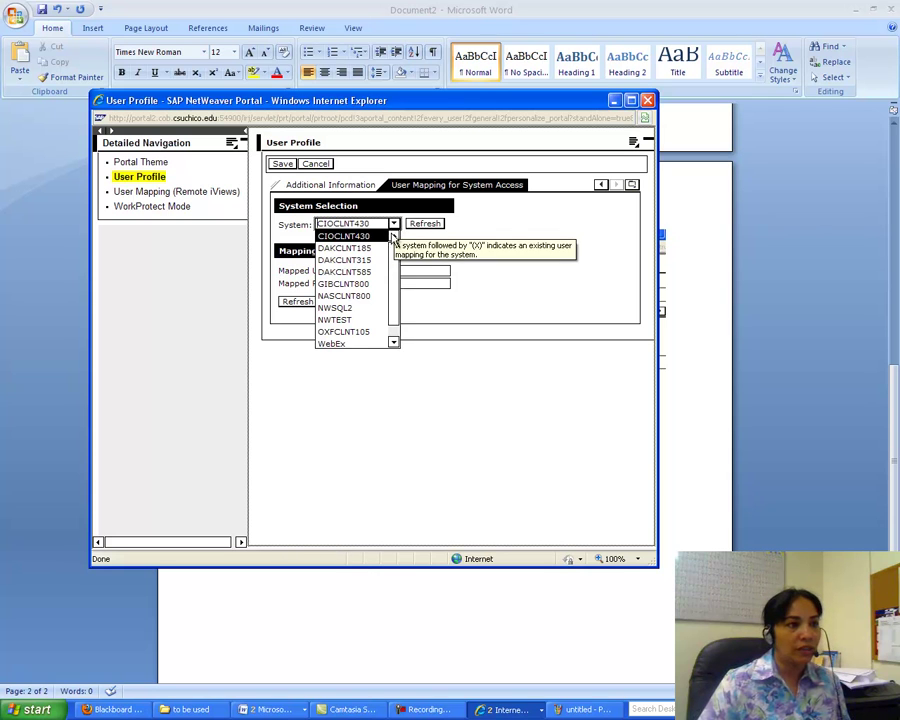
pyautogui.click(340, 332)
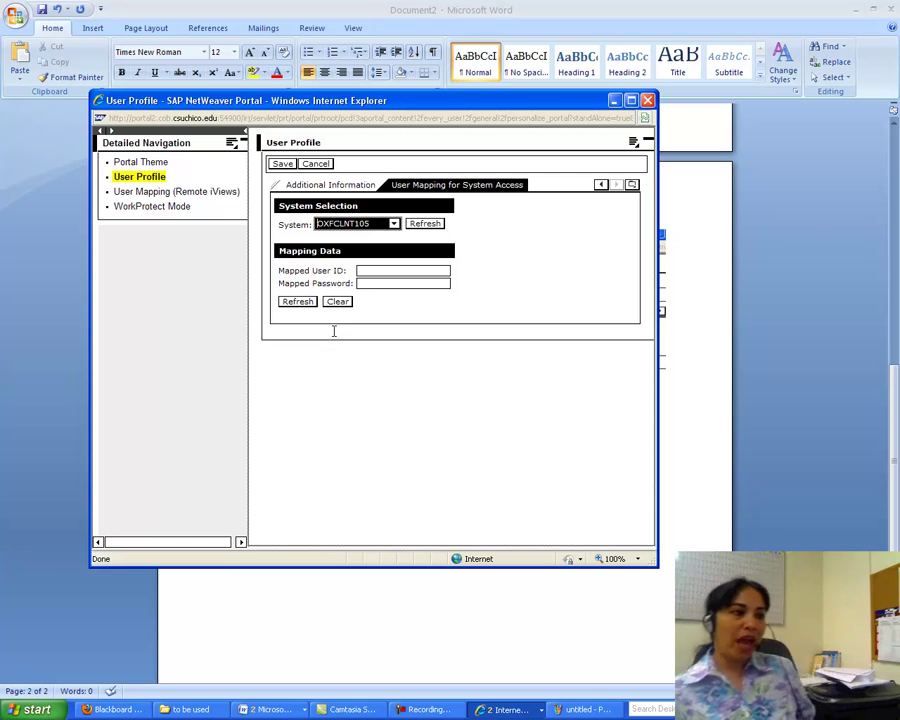
pyautogui.click(376, 270)
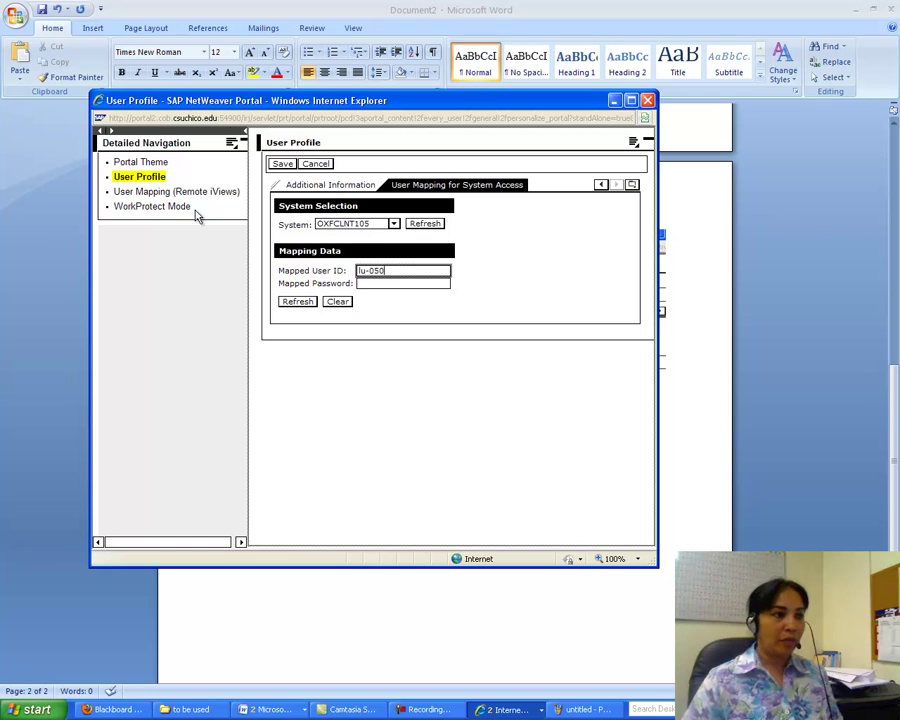
pyautogui.click(372, 283)
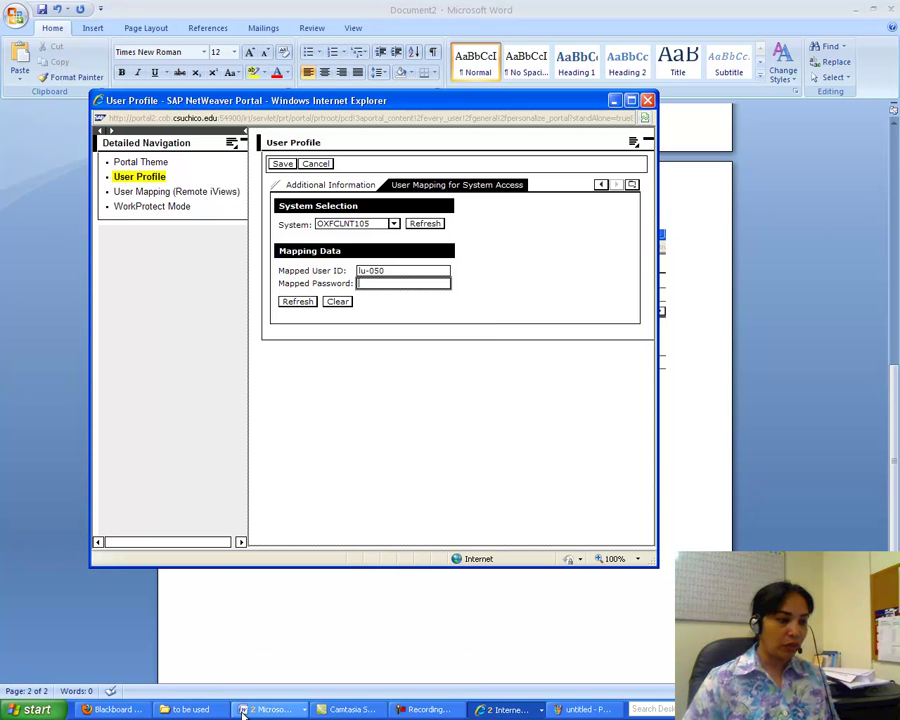
pyautogui.click(275, 706)
pyautogui.click(281, 693)
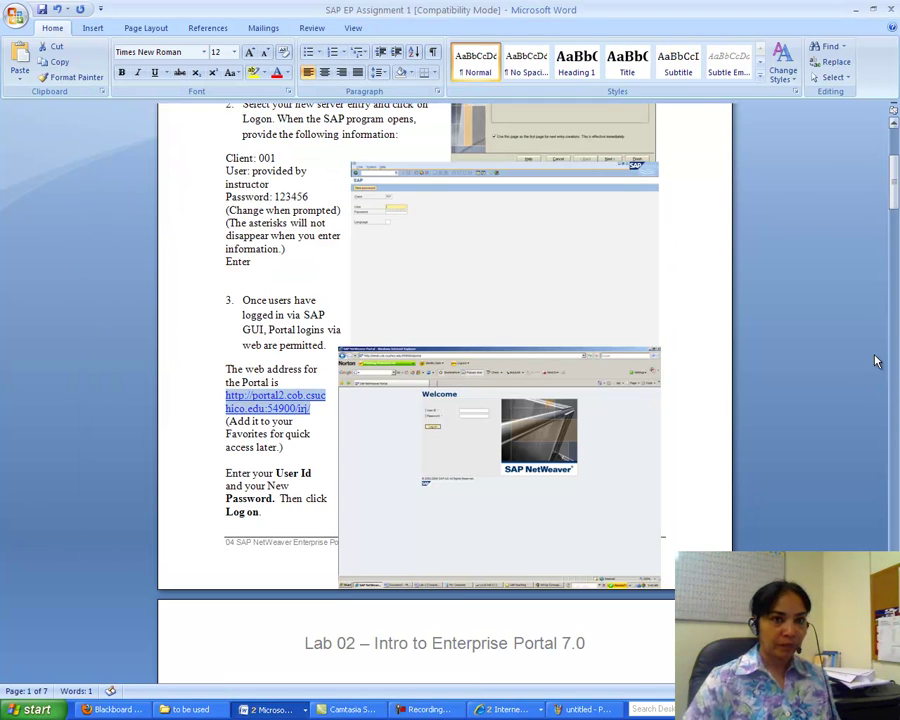